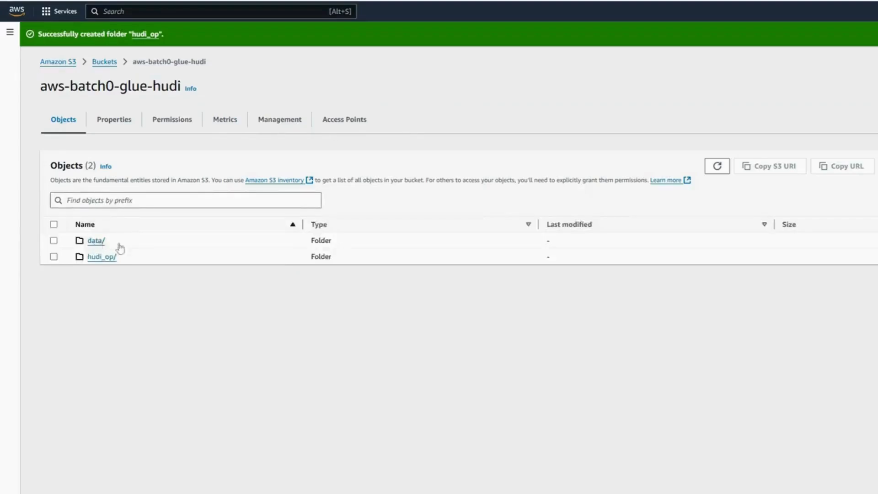
click(103, 244)
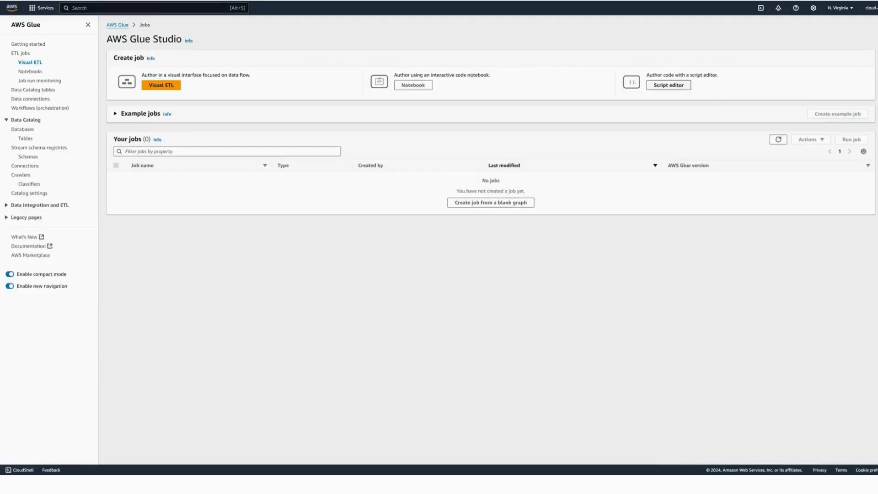
click(669, 85)
click(334, 216)
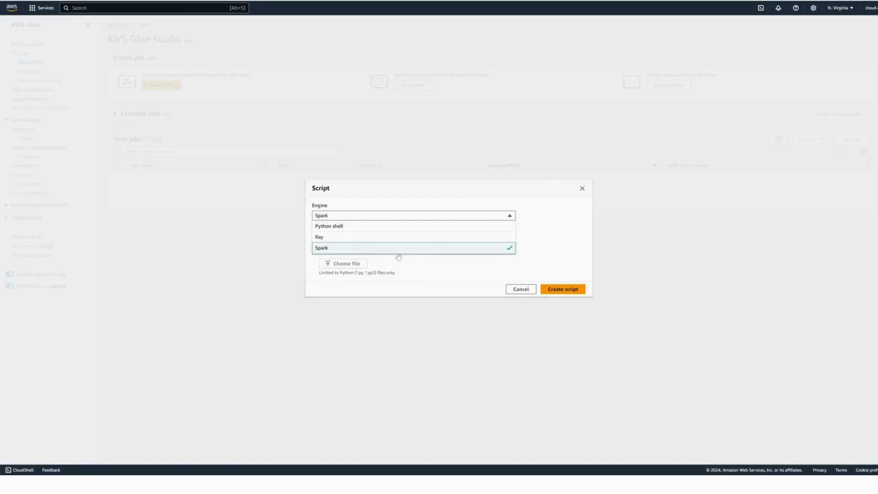
click(423, 248)
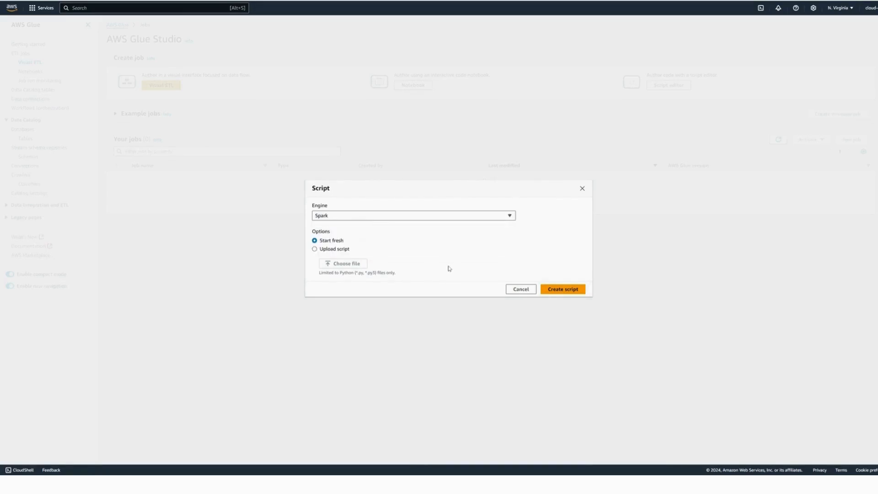
click(520, 290)
Step: Create a visual ETL job with an Amazon S3 source node feeding an Amazon S3 target node
click(161, 85)
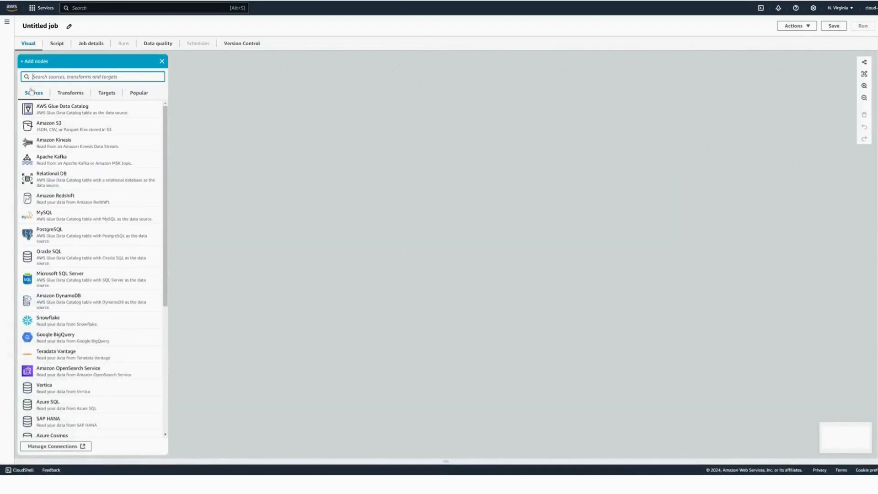
click(52, 130)
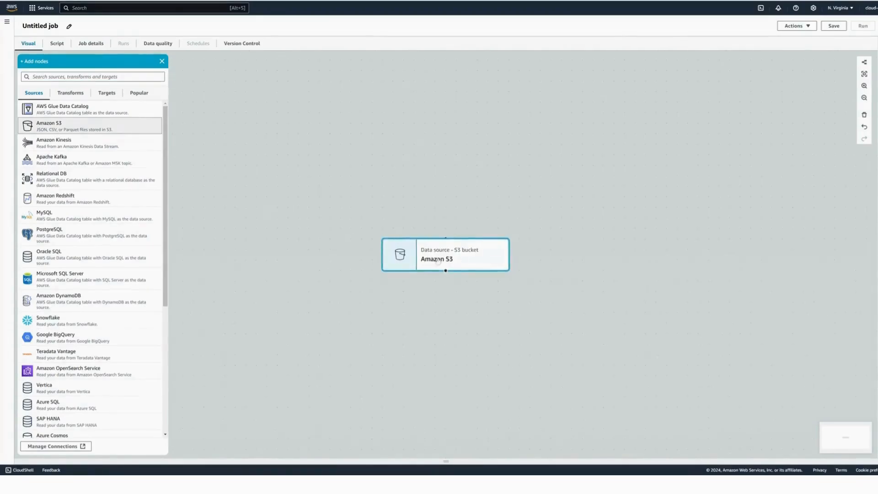
click(72, 94)
scroll(108, 215, down, 10)
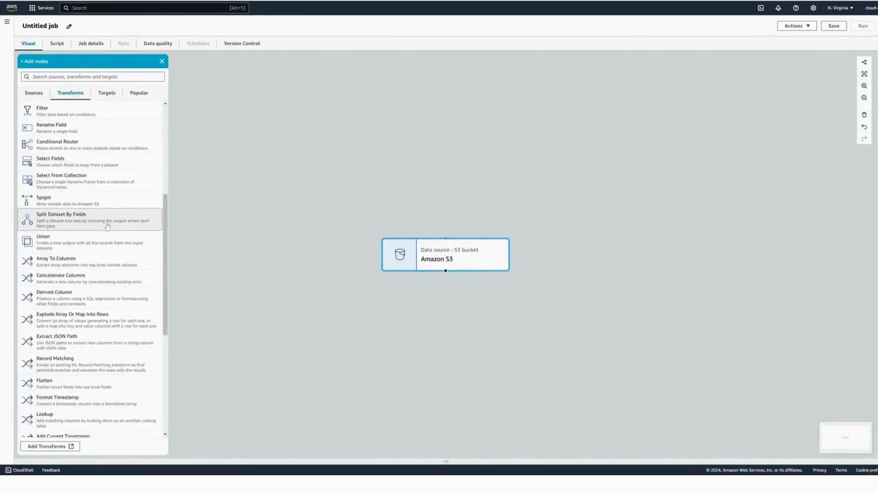
scroll(100, 224, up, 10)
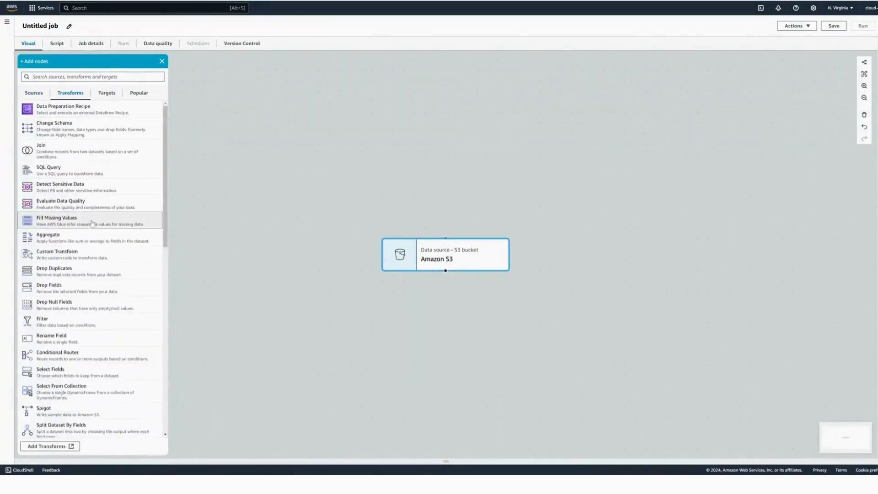
scroll(94, 222, down, 5)
scroll(95, 228, down, 4)
scroll(94, 222, up, 10)
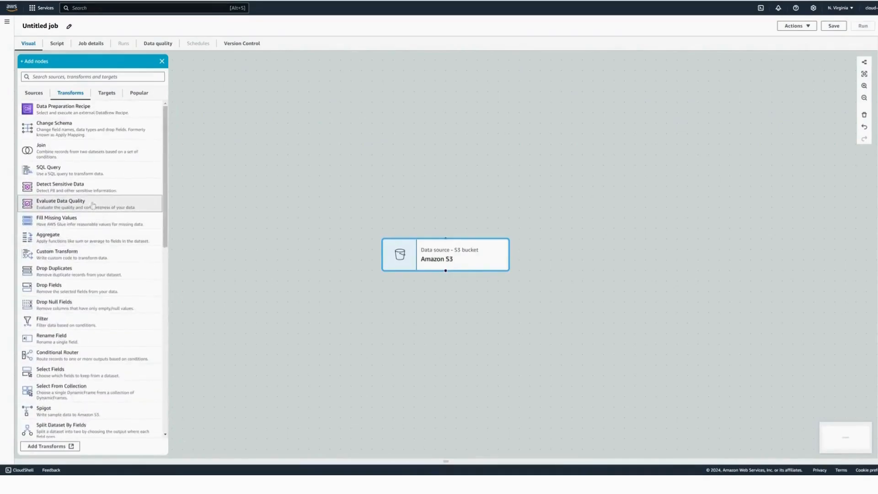
click(109, 93)
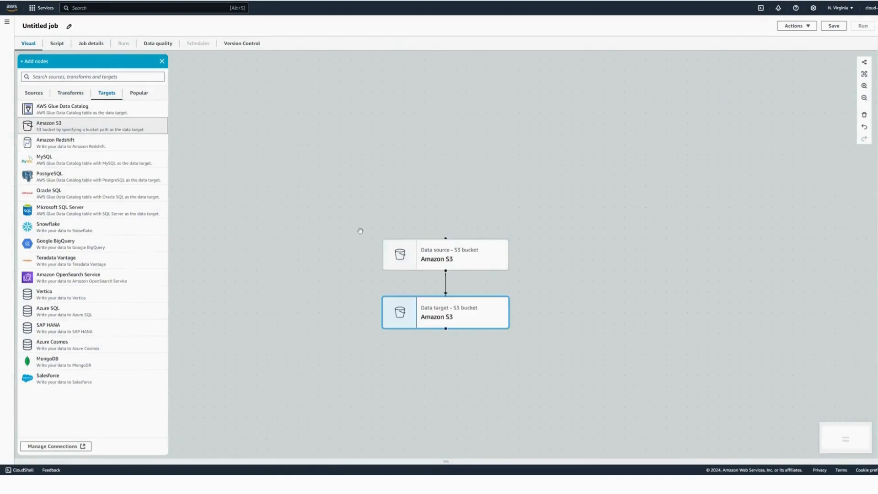
Step: Set the S3 source node's location to category_pipe_day1.txt in the data folder of the aws-batch0-glue-hudi bucket
click(427, 249)
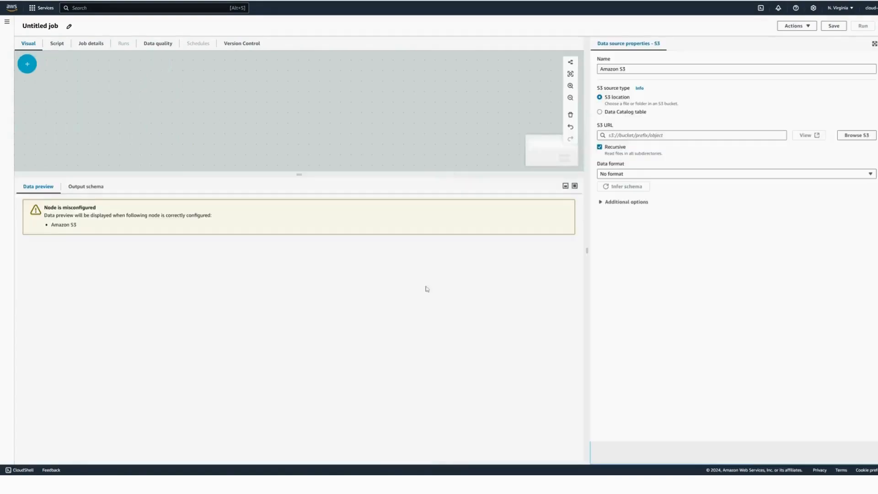
click(857, 135)
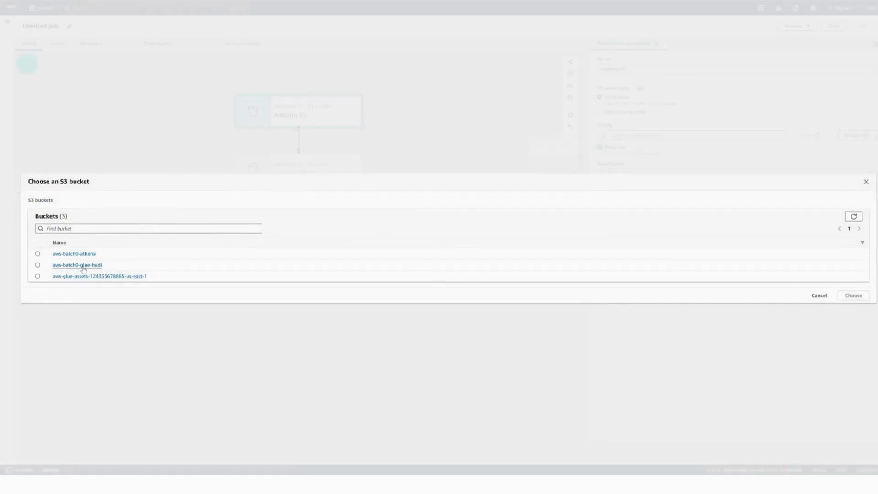
click(83, 269)
click(62, 259)
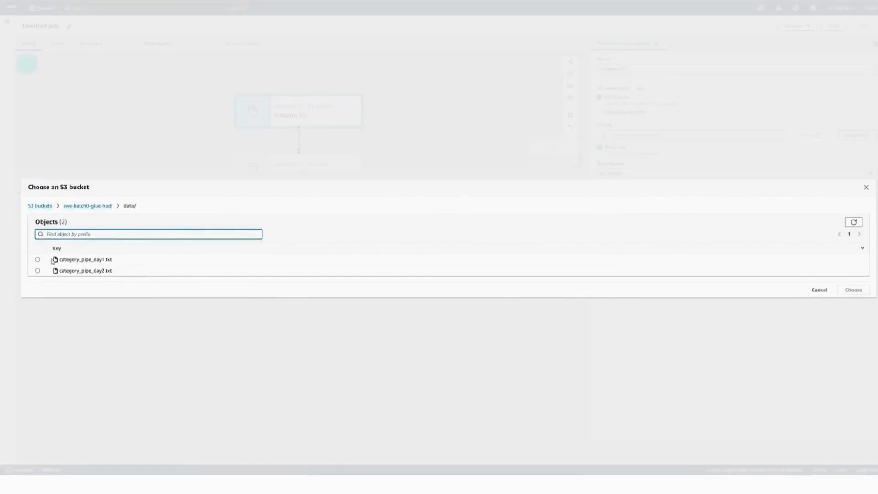
click(37, 259)
click(853, 290)
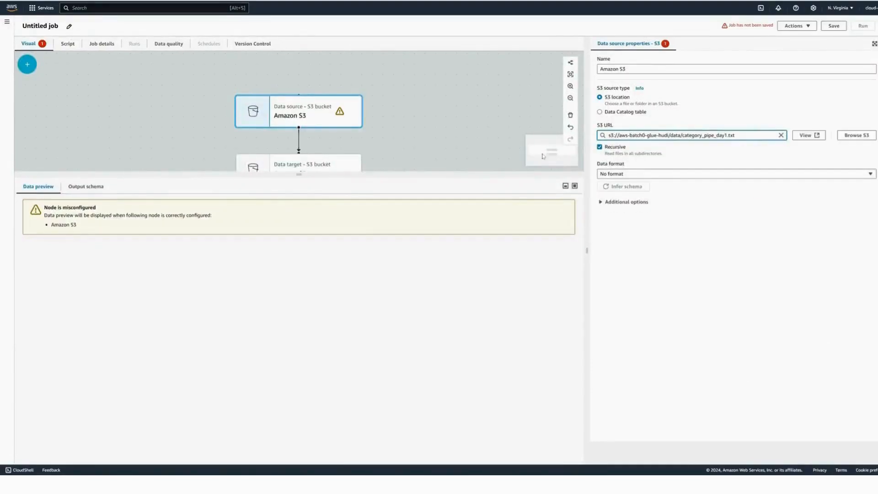
Step: Disable recursive reading for the S3 source and set its data format to CSV with the Pipe (|) delimiter
click(599, 147)
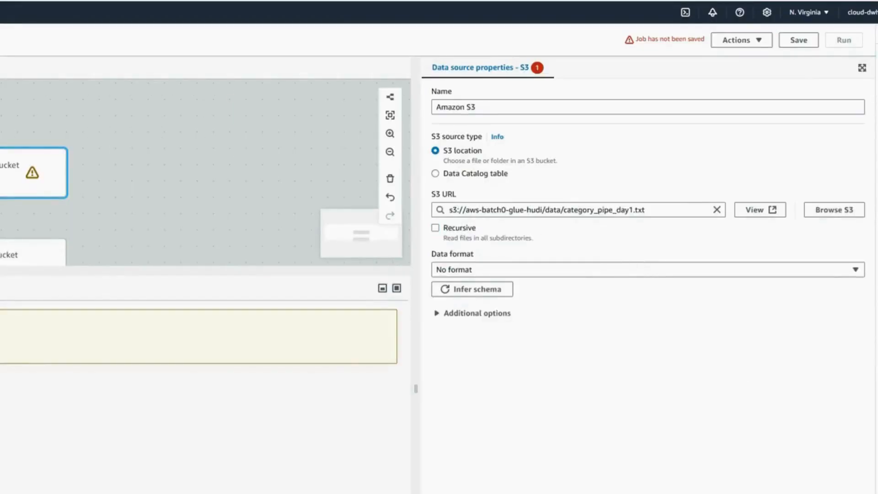
click(582, 274)
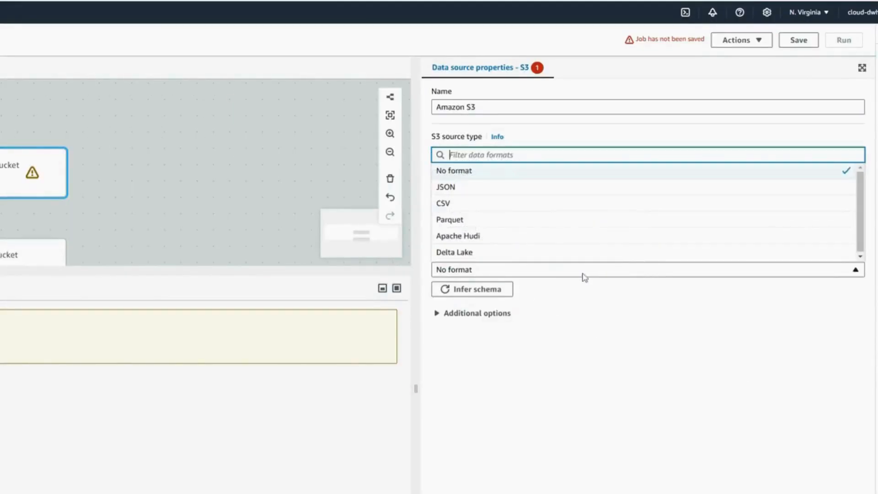
click(444, 203)
click(466, 302)
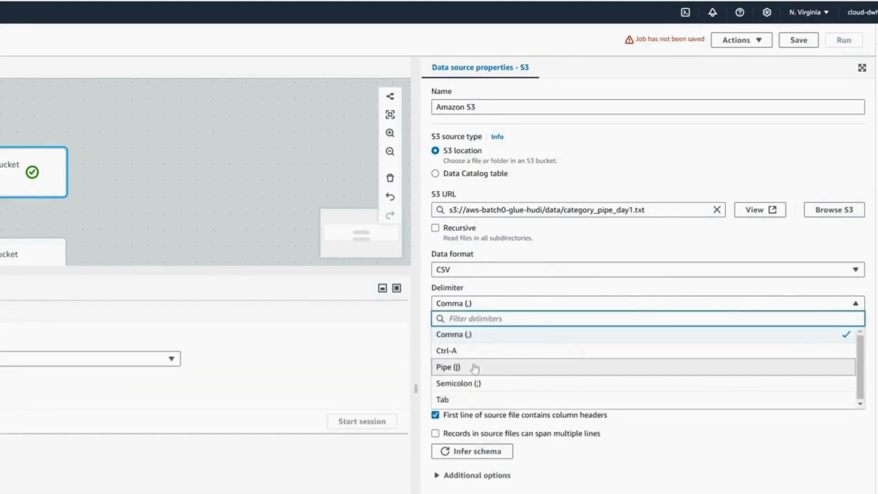
click(472, 366)
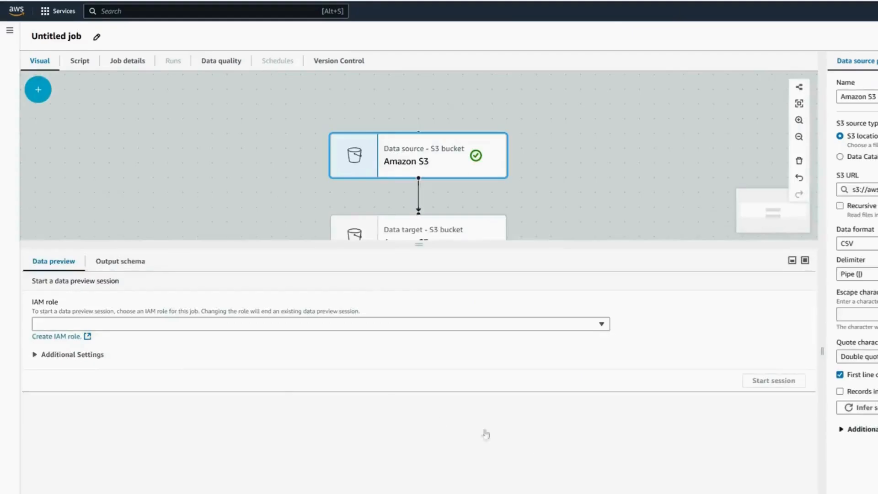
Step: Start a data preview session with the IAM role AWSGlueServiceRole-batch0-glue-hudi and check the source's output schema
click(107, 325)
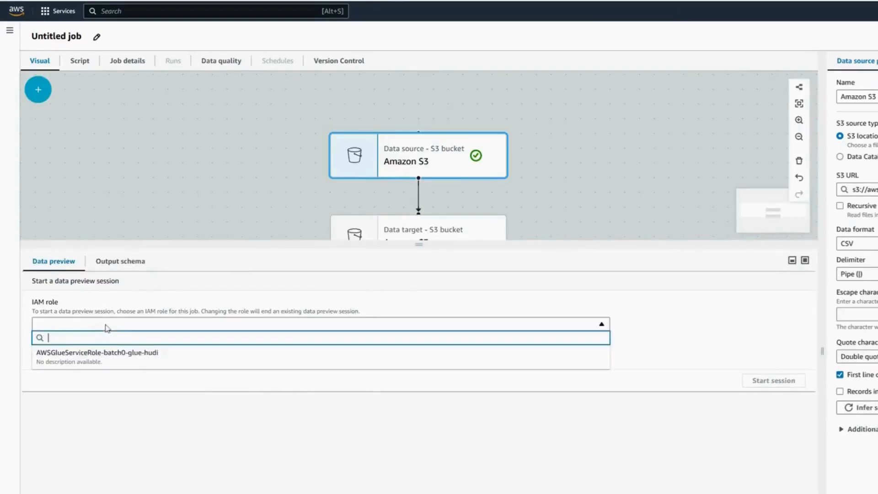
click(108, 358)
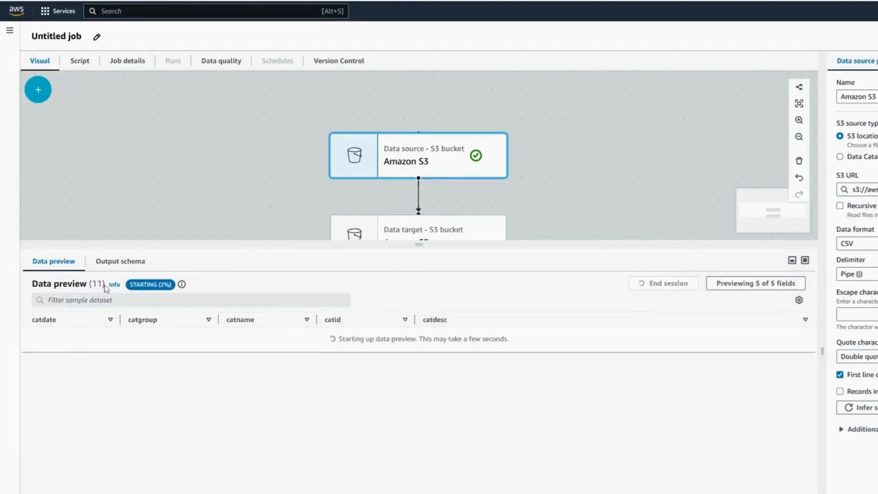
click(122, 261)
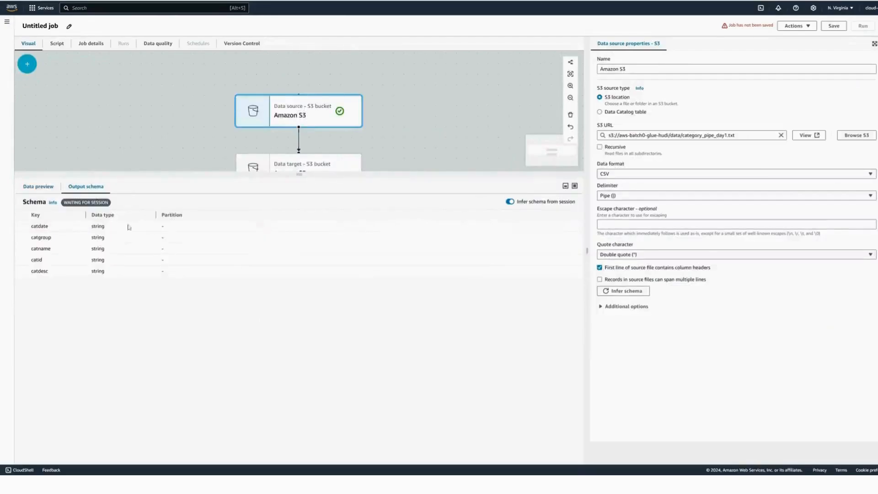
click(31, 189)
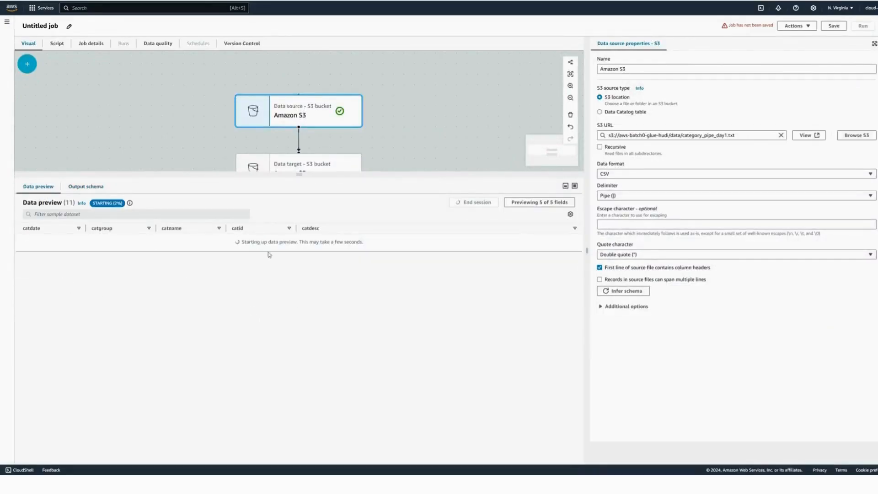
Step: Set the S3 target node's format to Apache Hudi and name the Hudi table dim_category
click(308, 166)
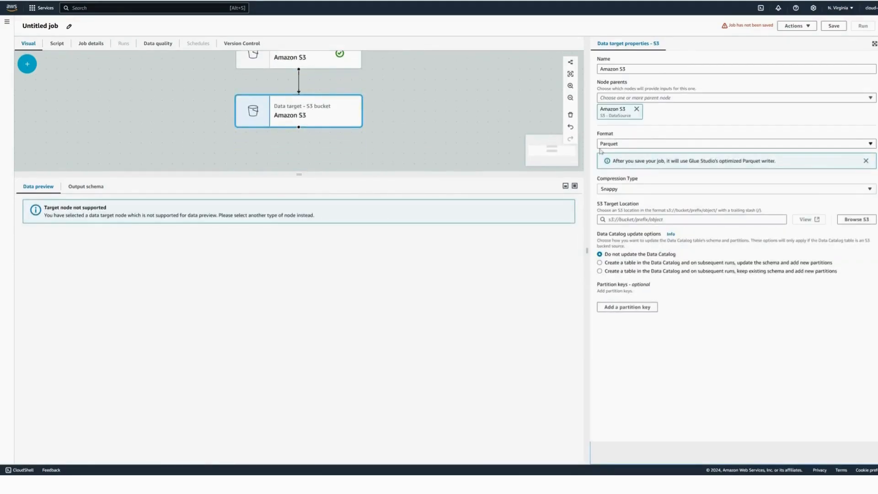
click(624, 145)
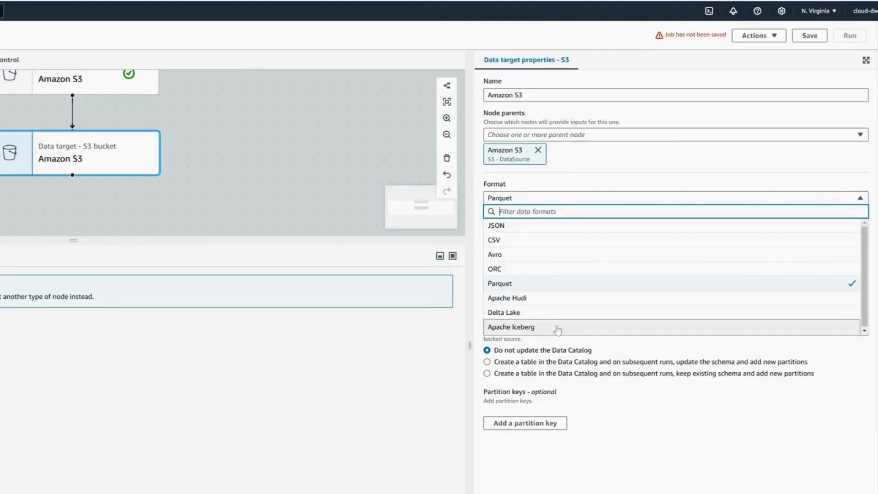
click(530, 300)
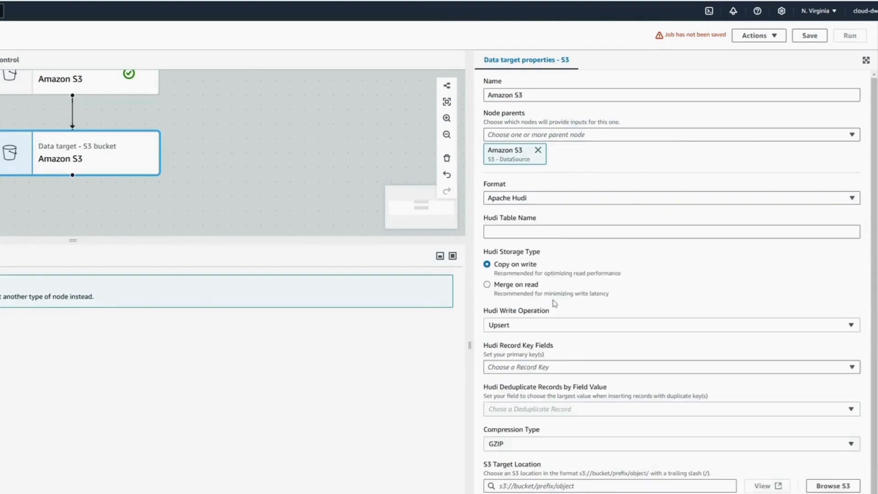
click(623, 231)
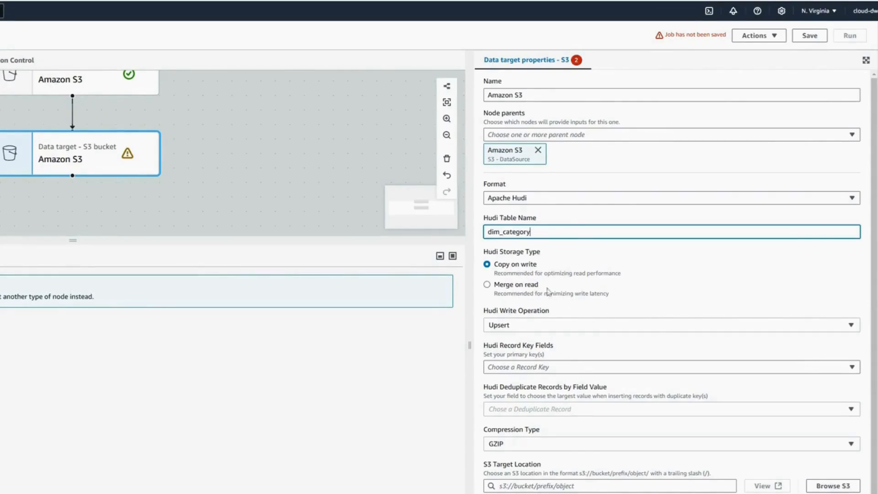
Step: Set the Hudi write operation to Upsert and choose catid as the record key field
click(561, 326)
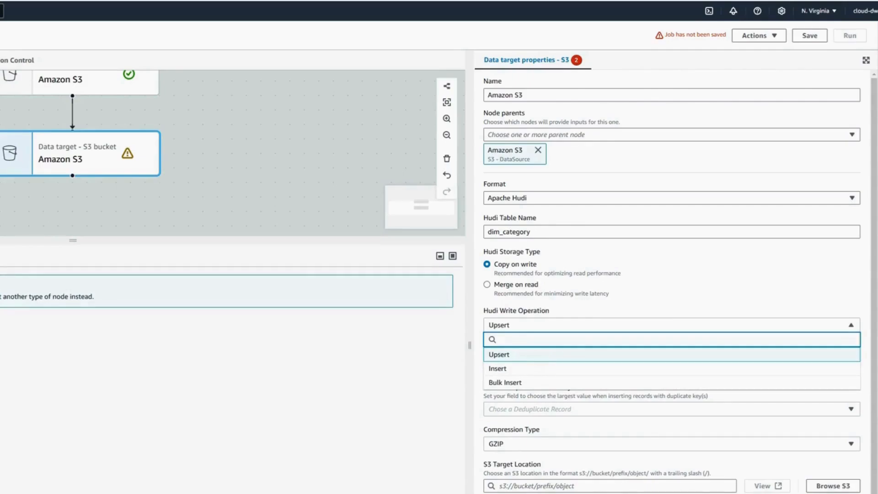
click(542, 358)
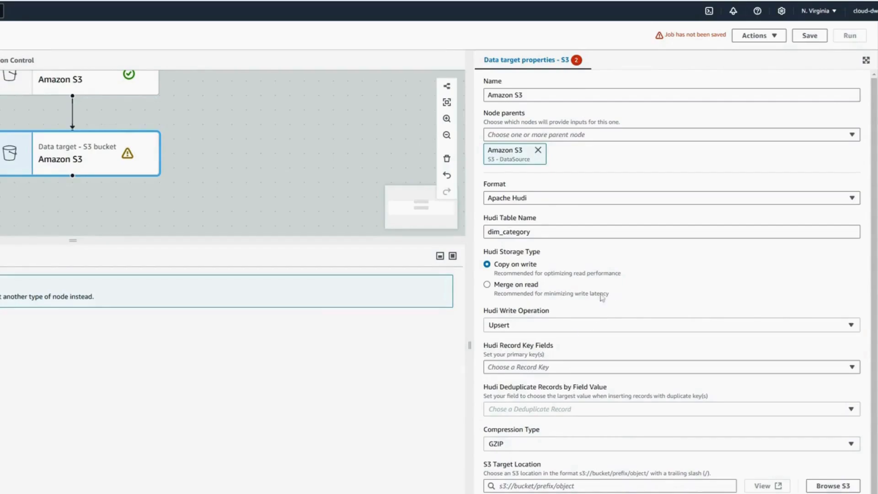
scroll(591, 326, down, 1)
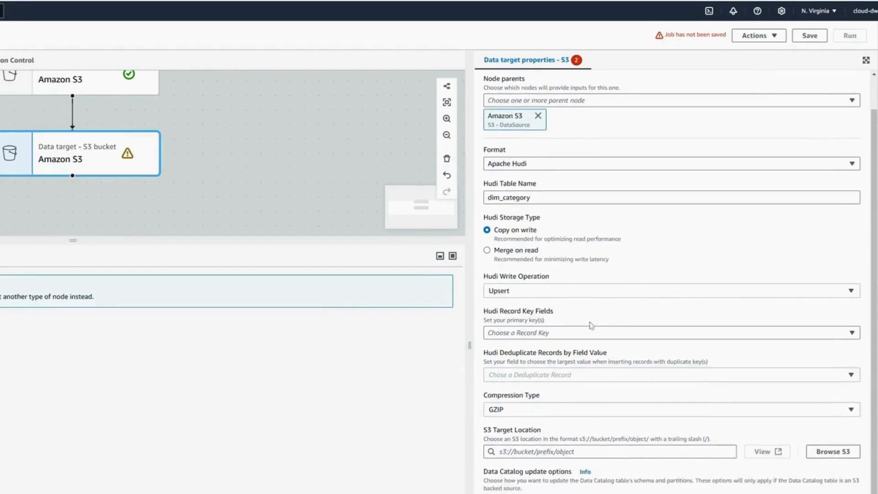
click(555, 337)
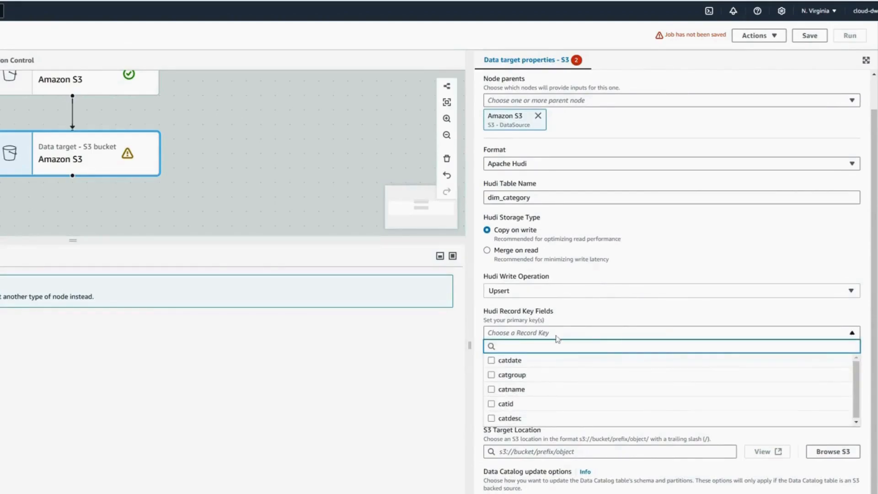
click(524, 403)
click(578, 316)
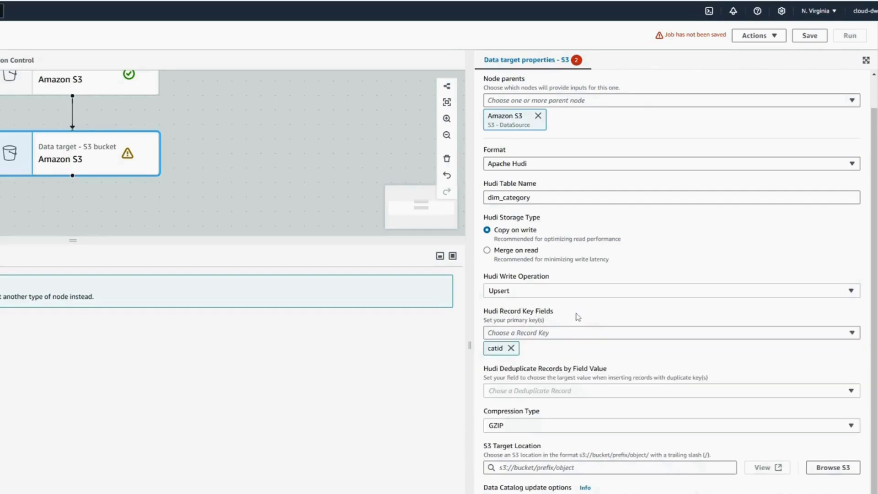
Step: Set the Hudi target to deduplicate records by the catdate field
scroll(577, 316, down, 1)
click(569, 376)
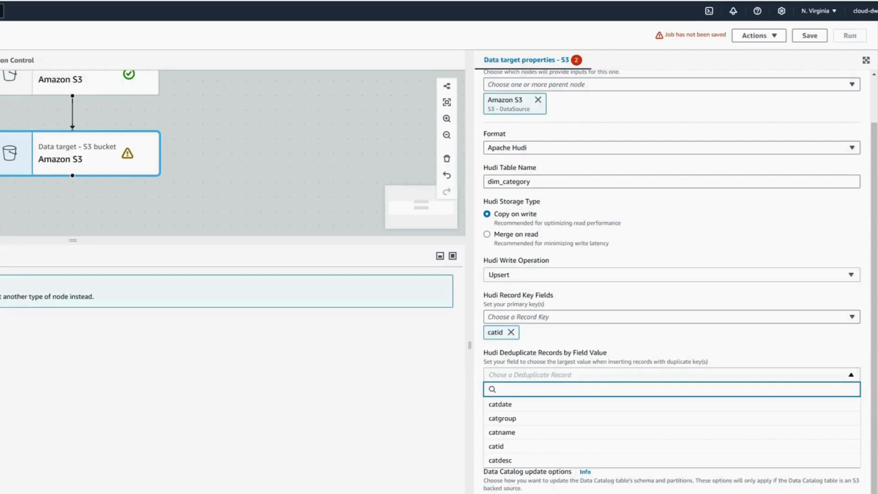
click(511, 405)
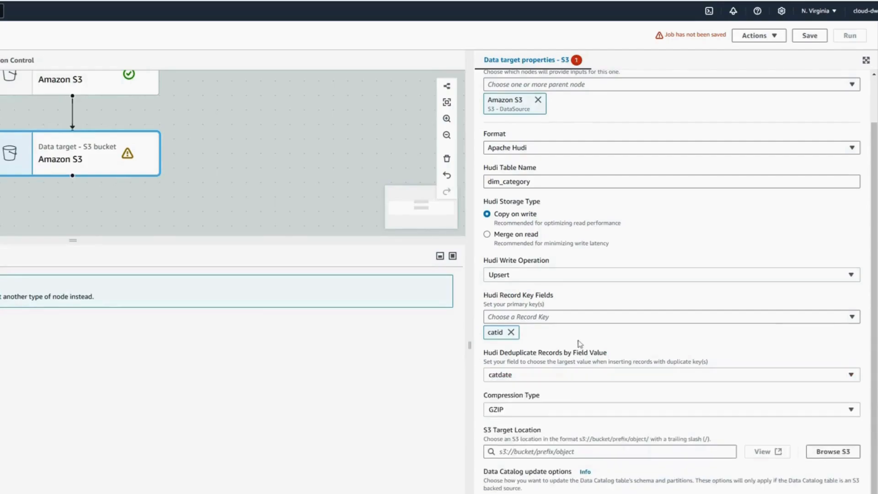
click(528, 414)
click(572, 392)
Step: Set the Hudi target's S3 location to the hudi_op/ folder in the aws-batch0-glue-hudi bucket
click(830, 451)
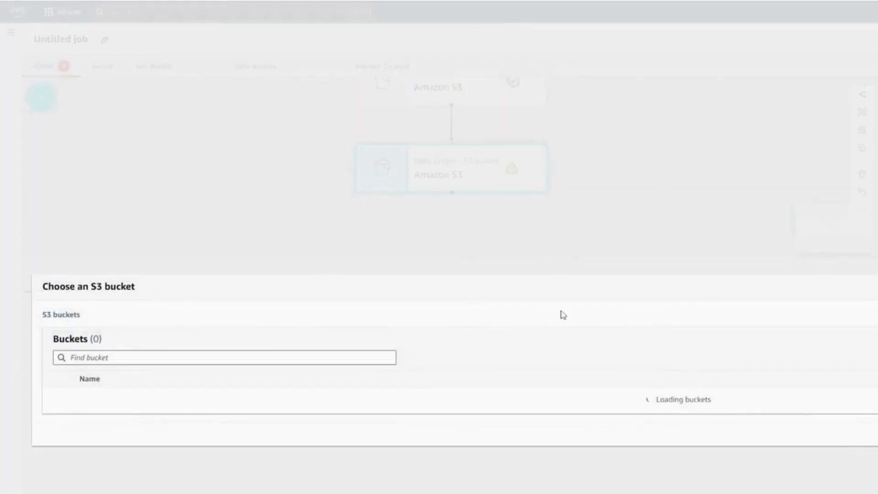
click(129, 402)
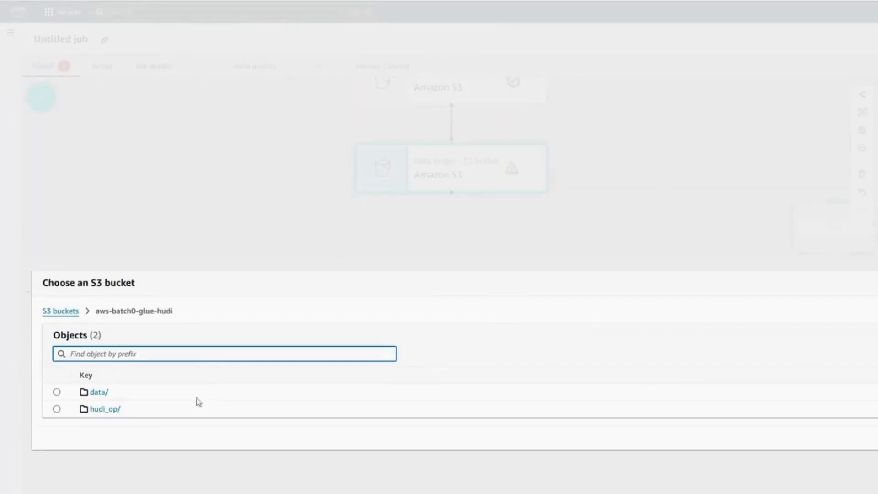
click(56, 409)
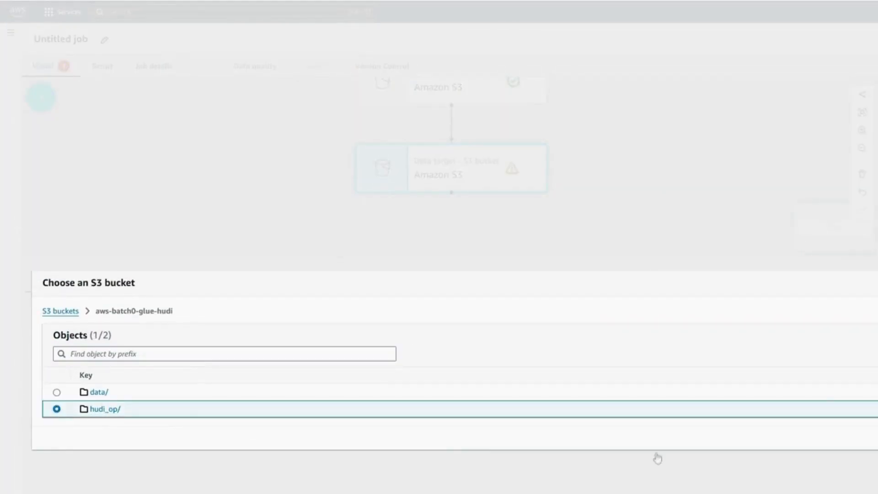
click(871, 438)
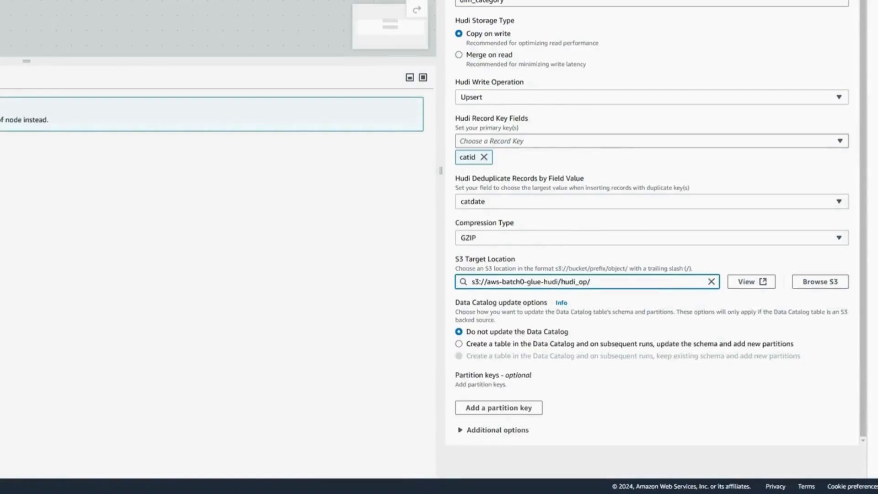
Step: Have the target create and update a Data Catalog table named dim_category in the db_hudi database, including new partitions on subsequent runs
click(492, 345)
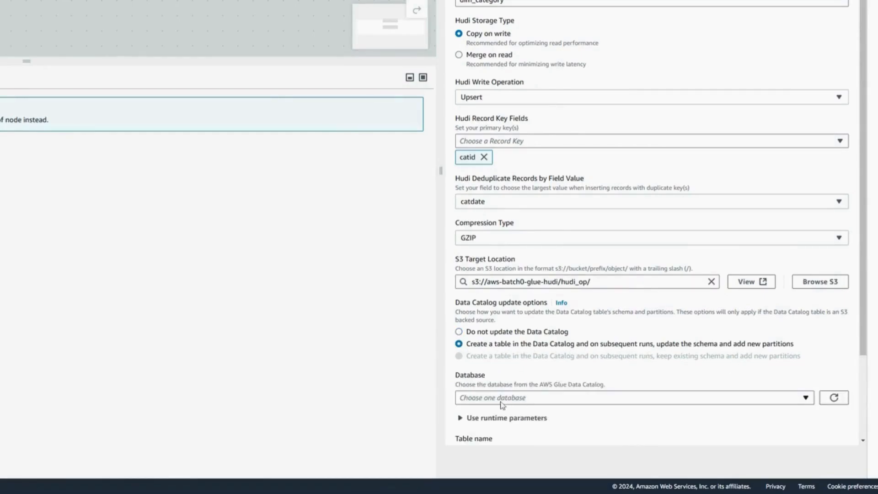
click(534, 397)
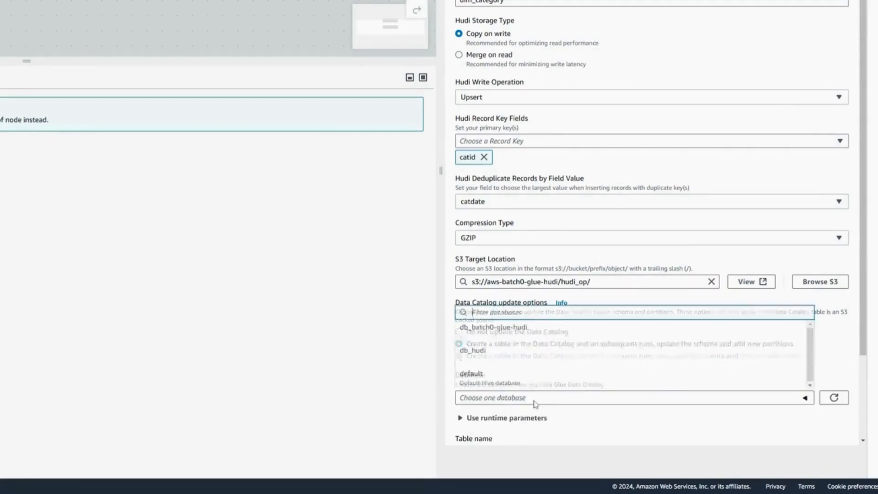
click(490, 360)
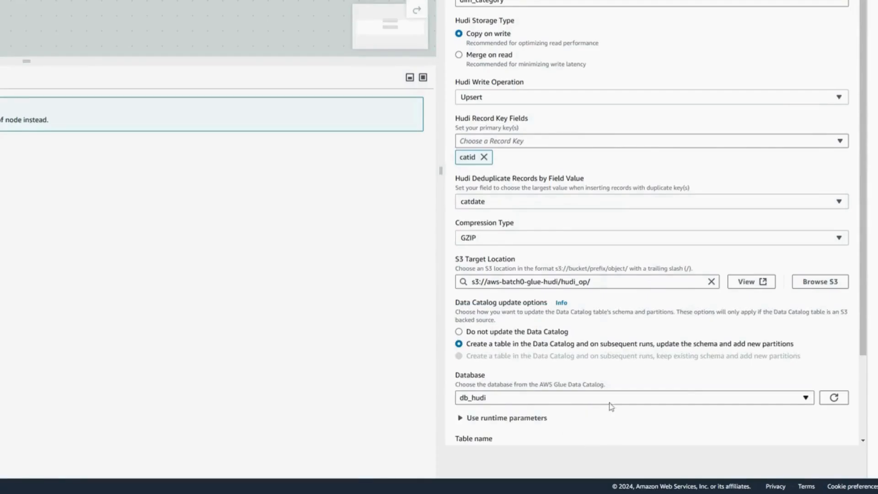
click(516, 417)
scroll(614, 336, down, 3)
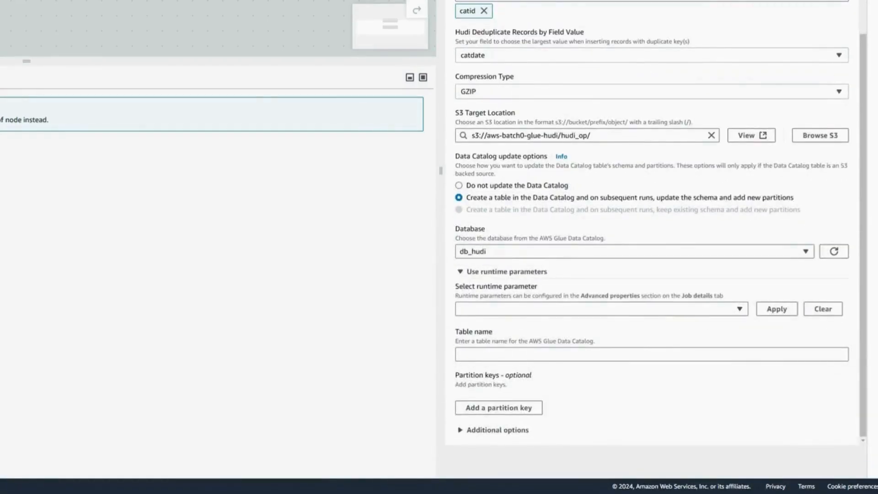
click(652, 354)
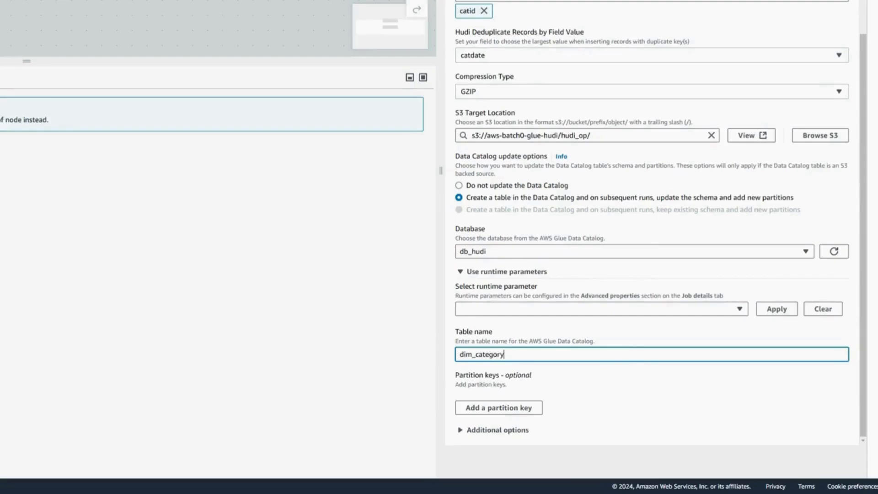
Step: Add catgroup as the partition key of the Hudi target
click(521, 408)
scroll(732, 379, down, 1)
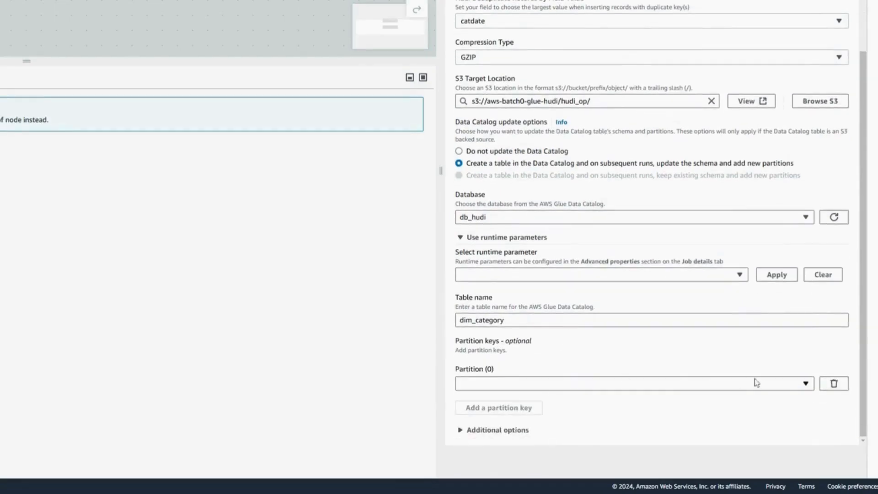
click(748, 385)
click(500, 325)
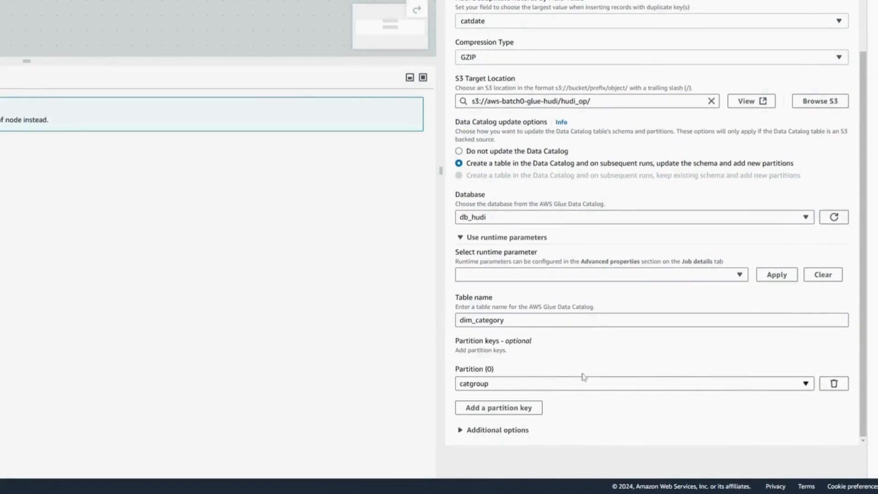
Step: Rename the untitled job to 001_hudi_glue in its job details
scroll(608, 350, up, 5)
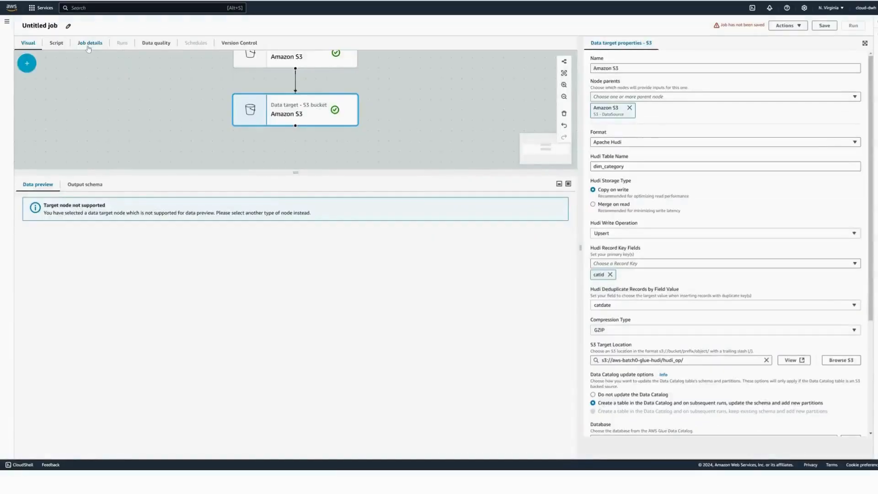
click(88, 49)
double_click(55, 92)
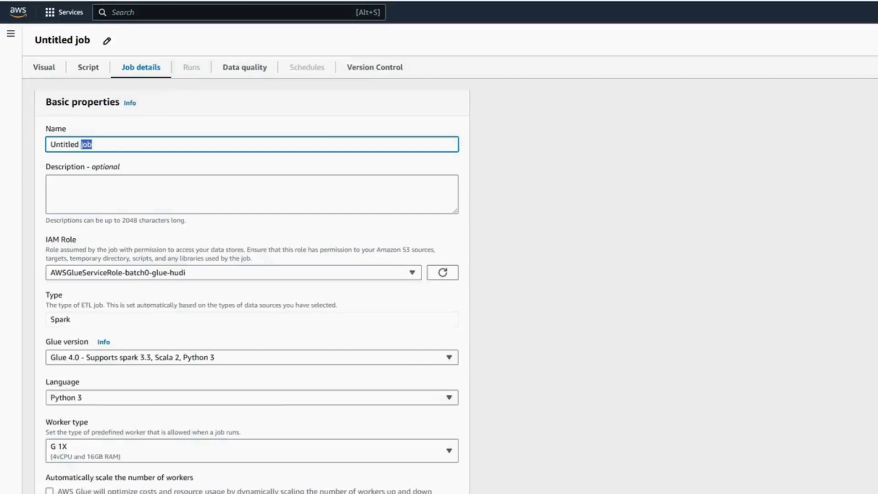
click(59, 91)
key(ctrl+a)
text(001)
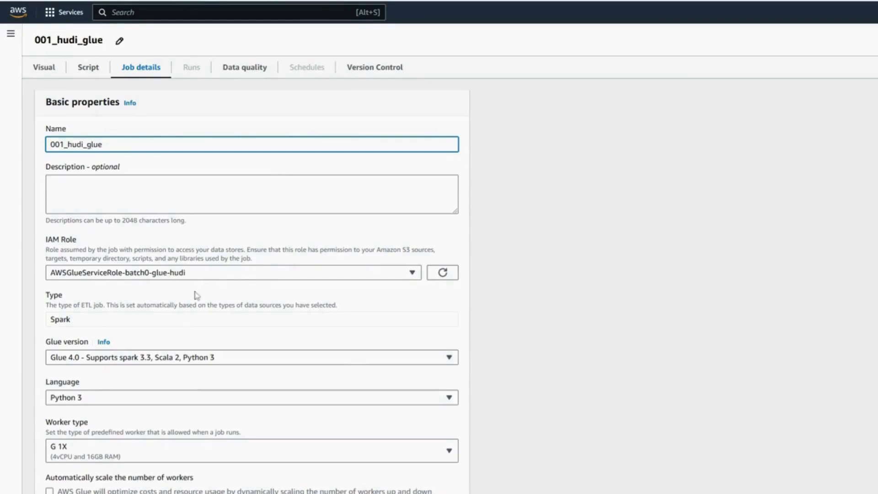
Step: Choose Glue 4.0 (Spark 3.3, Scala 2, Python 3) as the job's Glue version and Python 3 as its language
scroll(214, 303, down, 2)
click(137, 215)
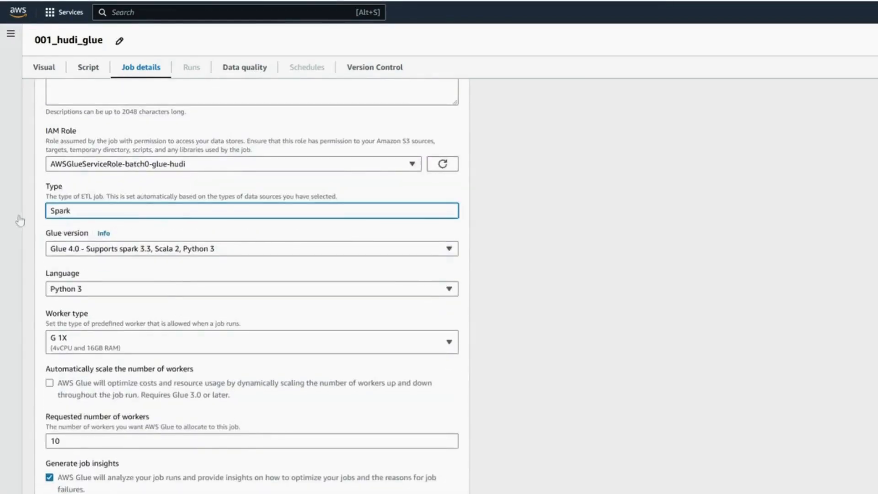
click(182, 249)
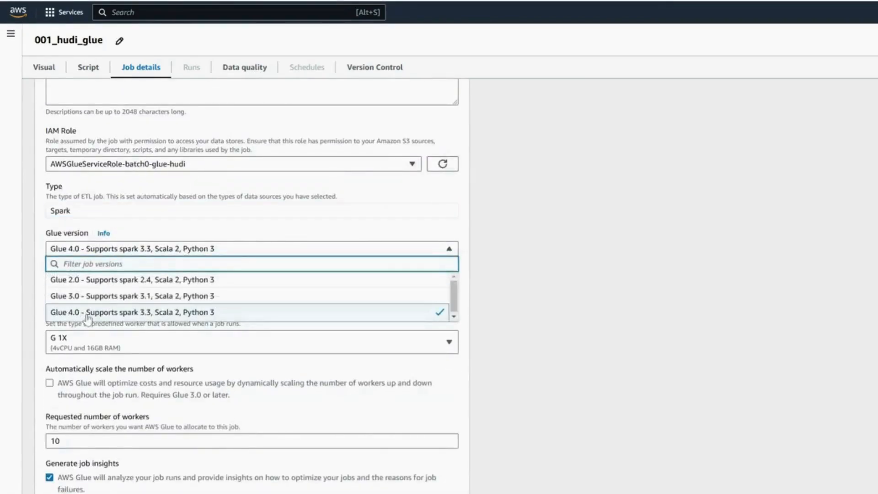
click(89, 313)
scroll(175, 278, down, 1)
click(106, 238)
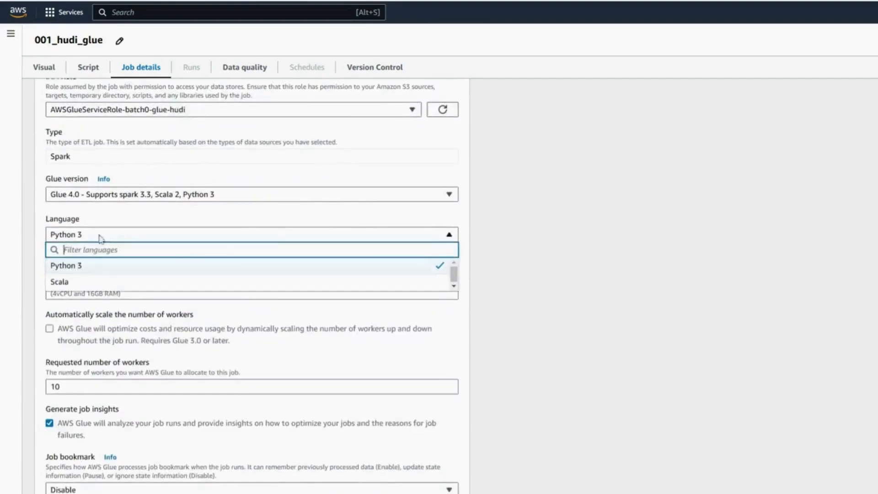
click(84, 273)
scroll(164, 247, down, 1)
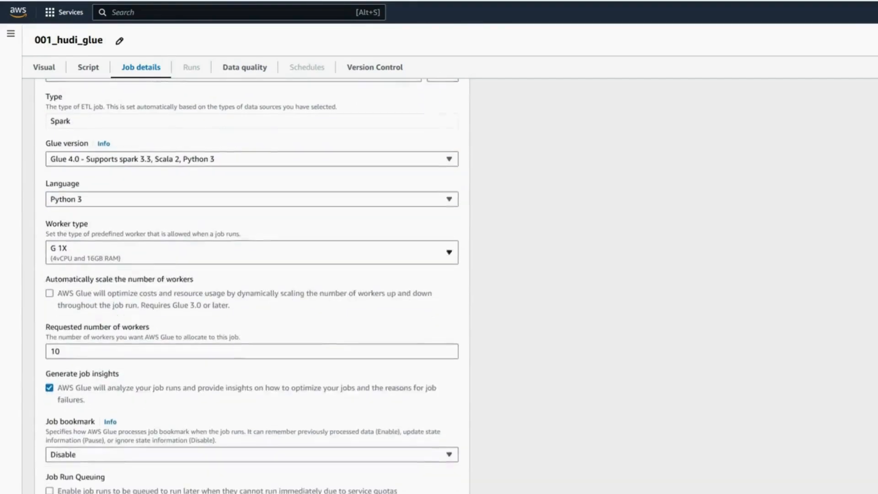
Step: Choose the G 1X worker type and set the requested number of workers to 2
click(124, 251)
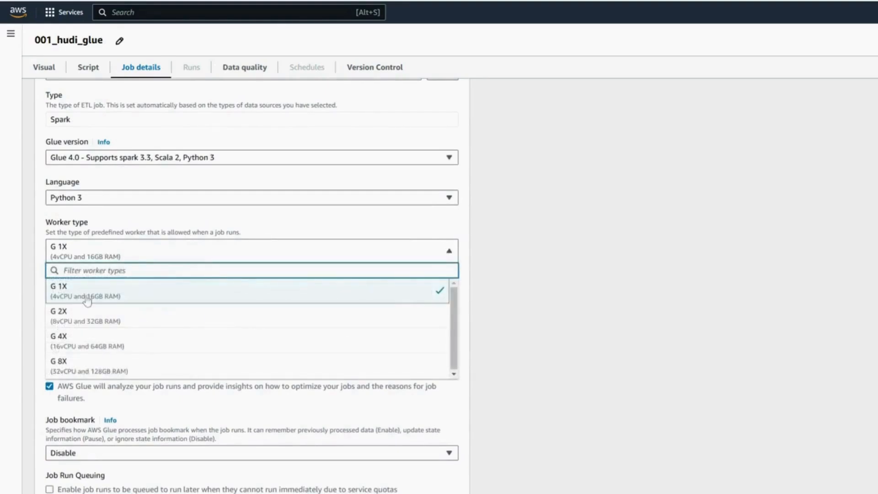
click(102, 297)
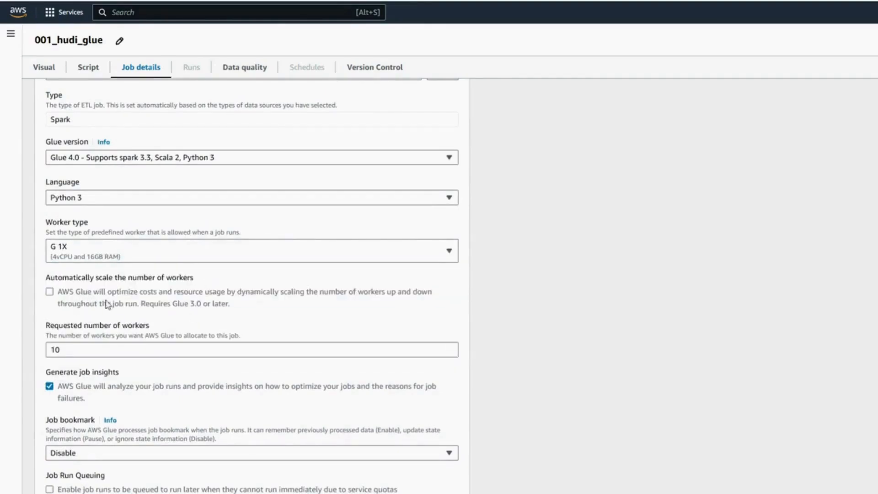
double_click(85, 349)
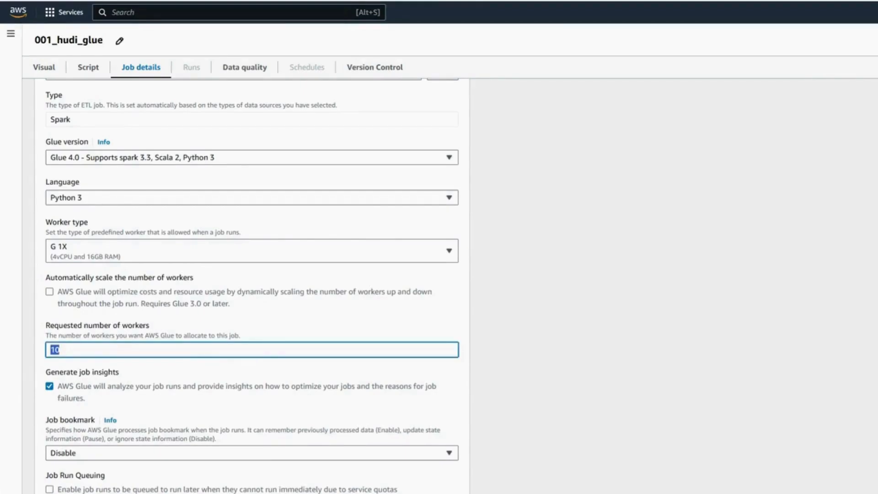
text(2)
click(273, 320)
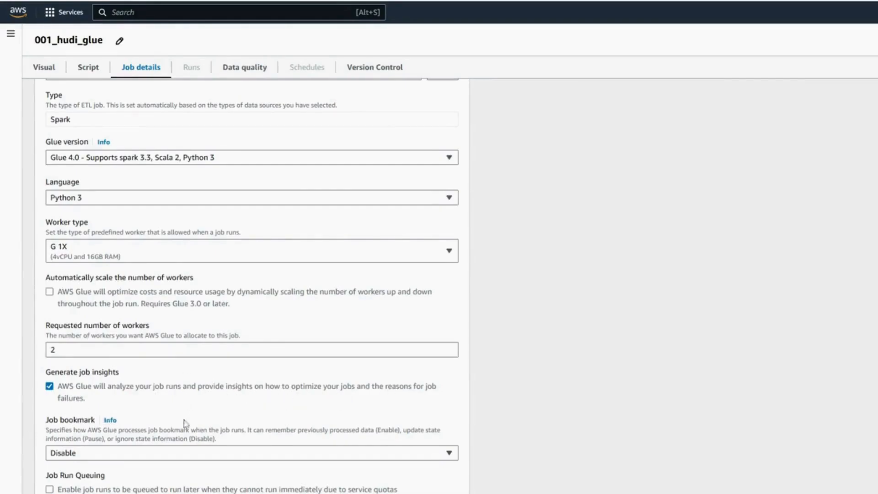
Step: Set the job timeout to 10 minutes
scroll(190, 338, down, 5)
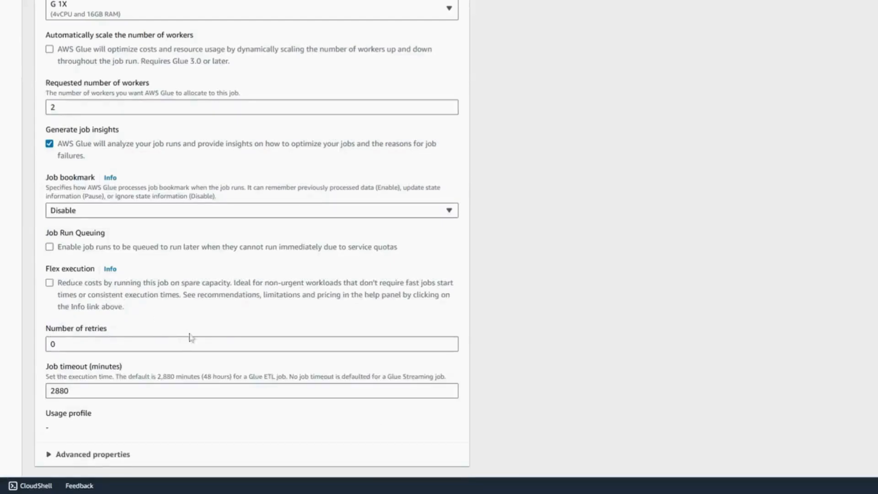
click(58, 391)
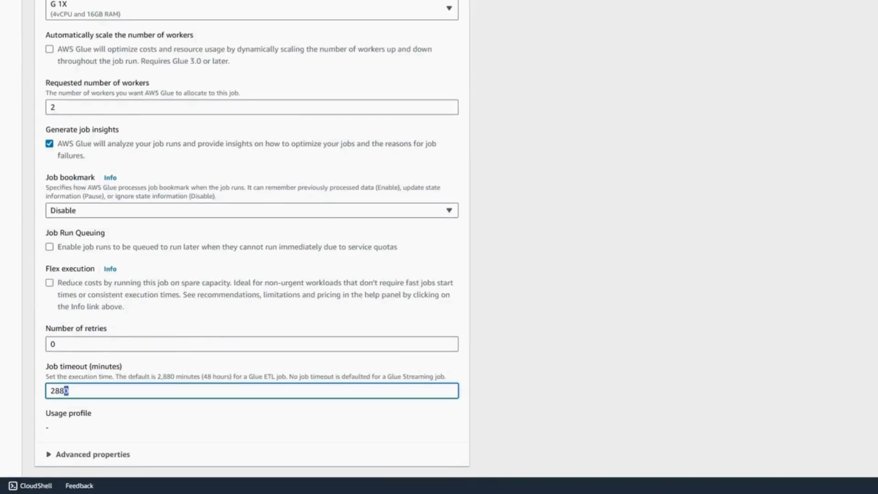
double_click(58, 391)
text(10)
click(479, 341)
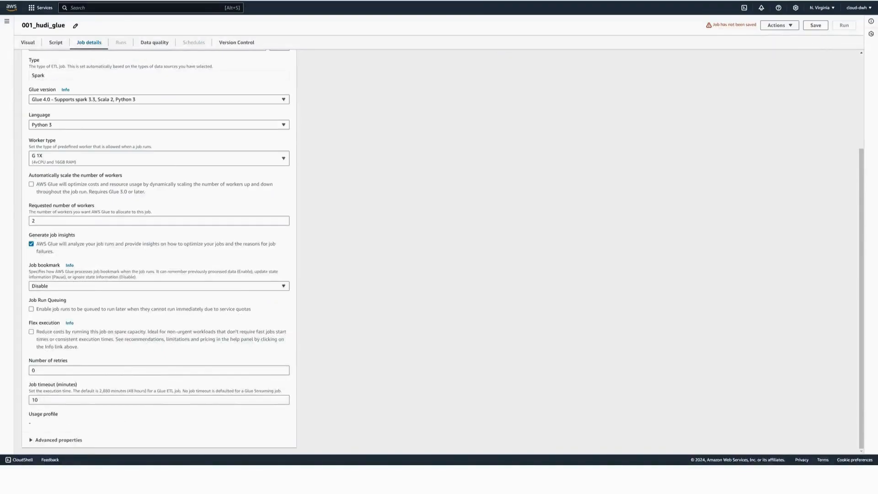
Step: Review the job's advanced properties, including the Hive metastore option, connections, libraries and job parameters
click(54, 440)
scroll(109, 350, down, 3)
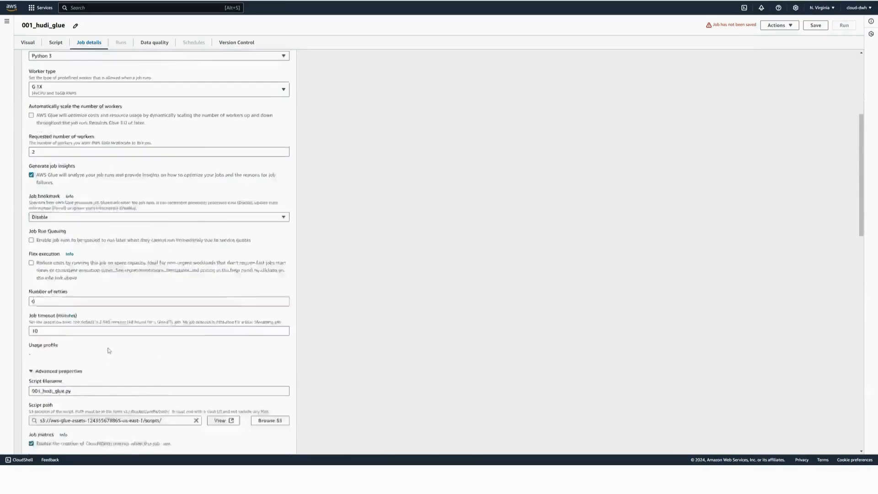
scroll(109, 350, down, 10)
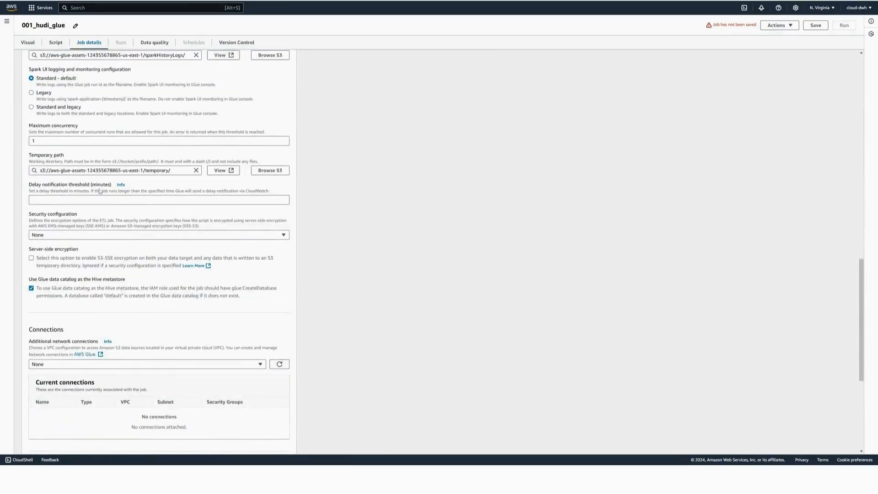
scroll(99, 191, down, 5)
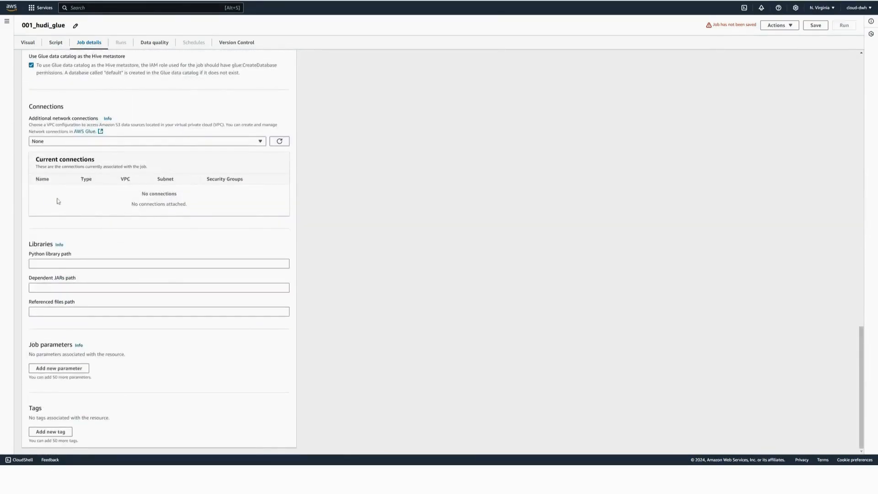
scroll(121, 211, up, 3)
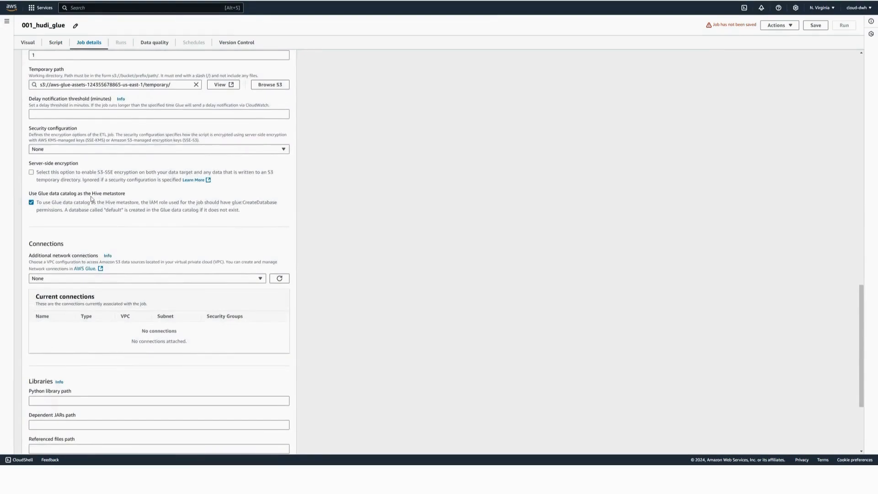
scroll(134, 219, down, 3)
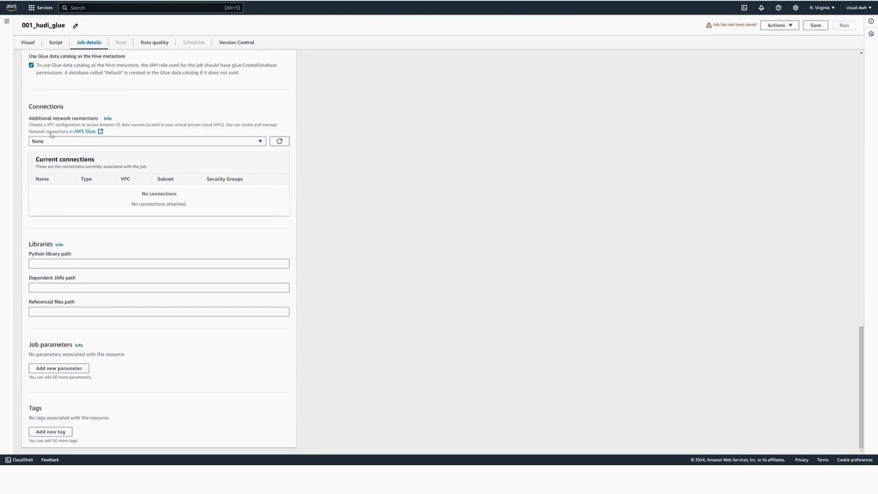
Step: Open the job's generated script and save the job
click(28, 43)
click(56, 43)
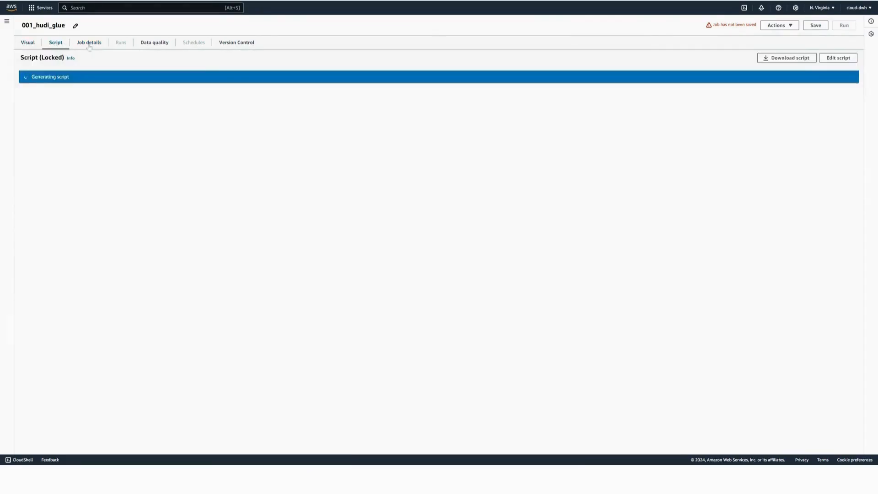
click(816, 25)
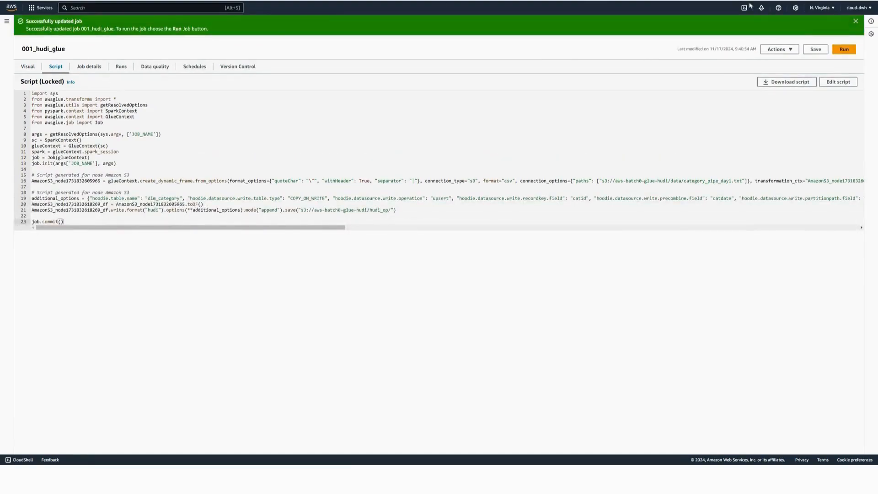
Step: Run the 001_hudi_glue job and open the continuous logs of its current run
click(843, 50)
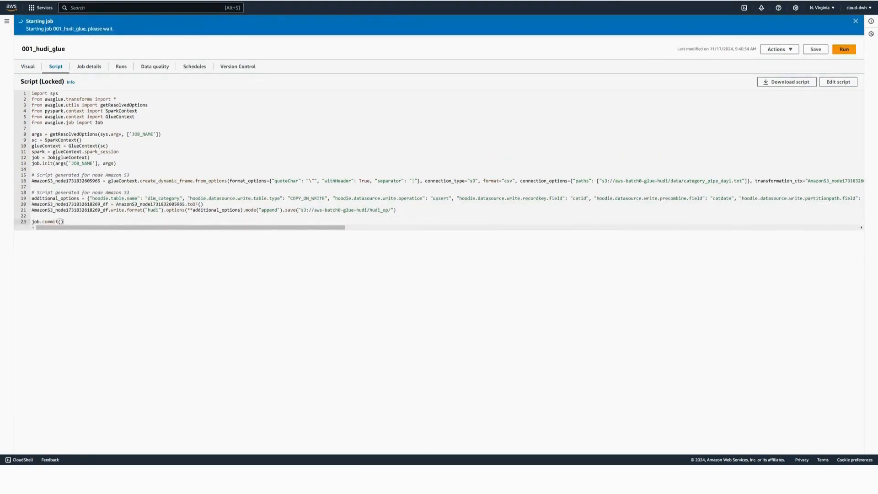
click(124, 67)
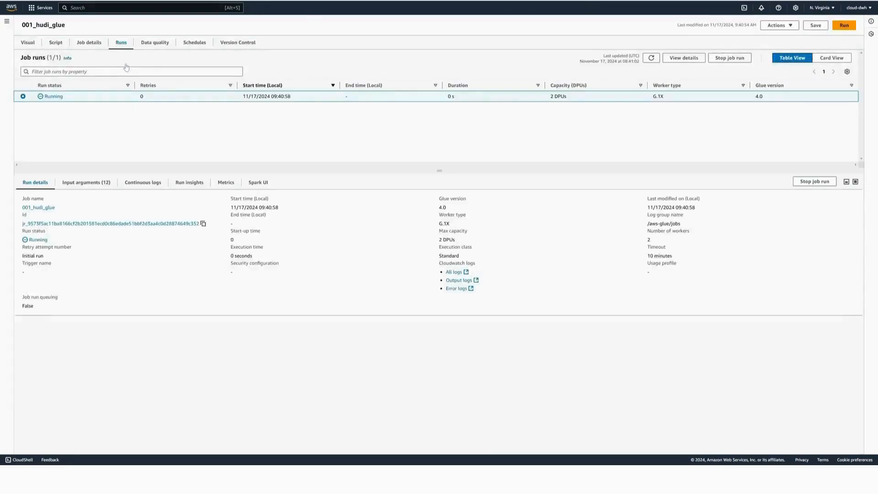
click(148, 183)
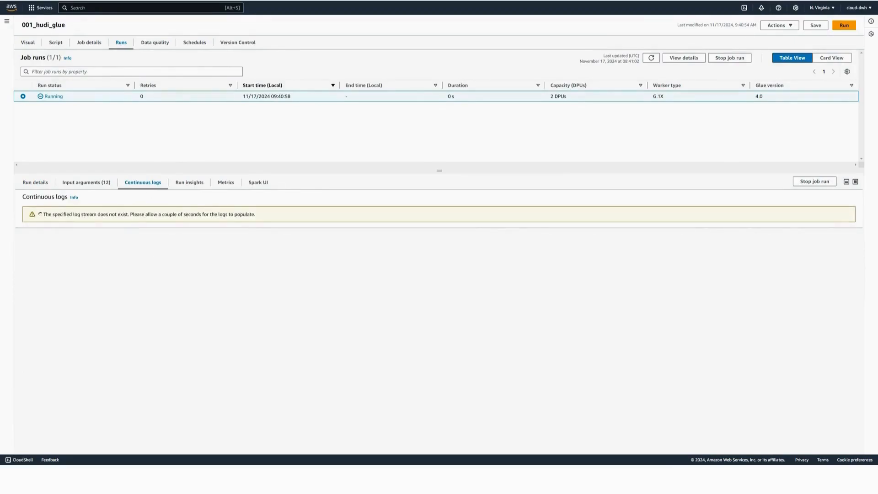
Step: Examine the run's input arguments, especially the --datalake-formats and --conf entries and their values
click(82, 183)
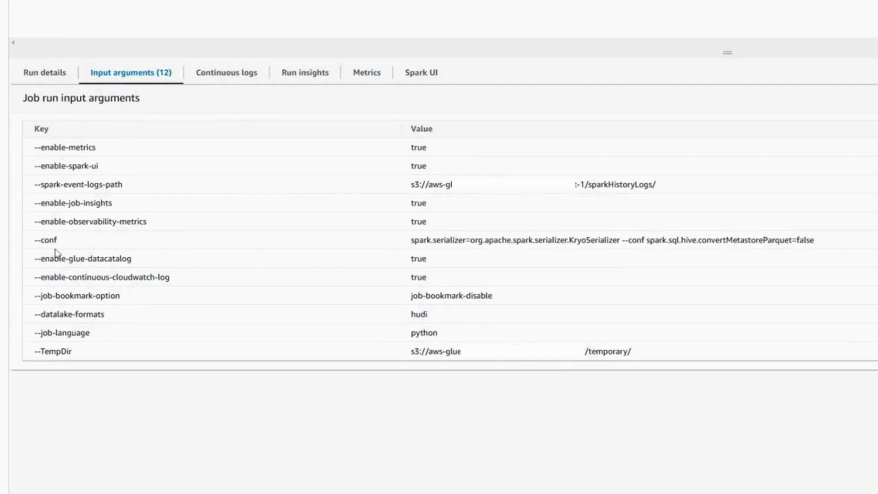
triple_click(57, 319)
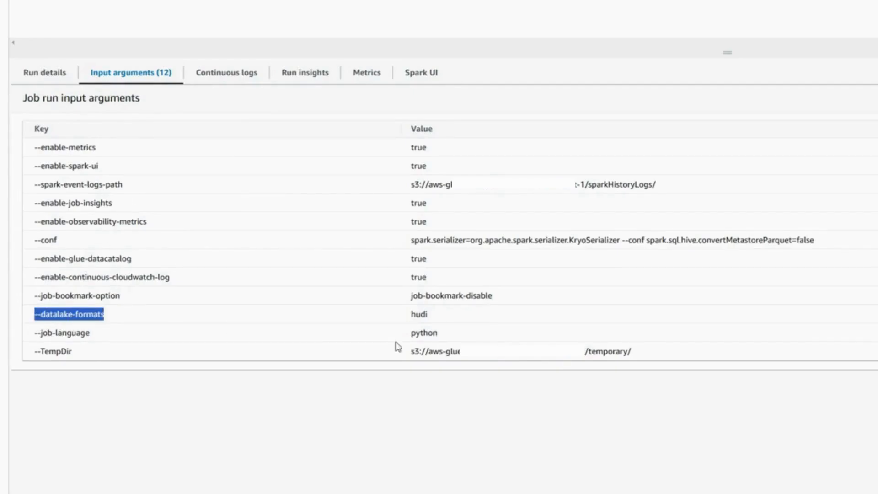
double_click(419, 314)
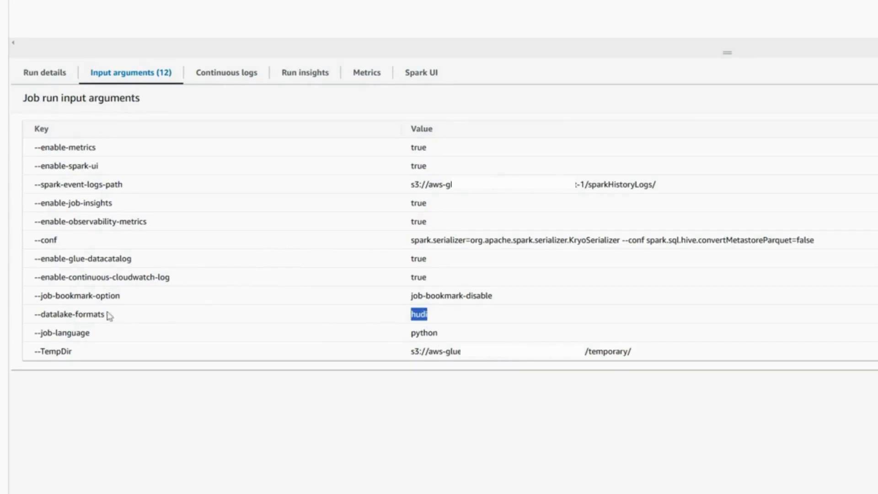
double_click(419, 314)
drag(34, 241, 156, 243)
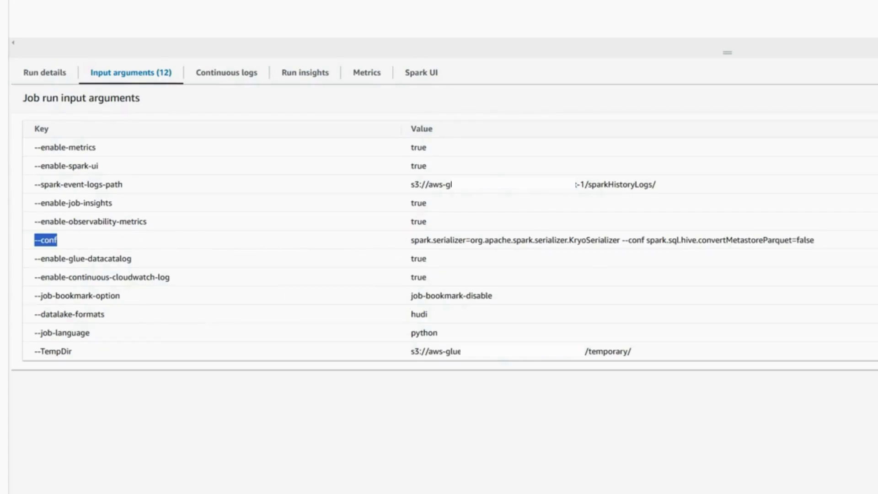
triple_click(69, 313)
triple_click(443, 240)
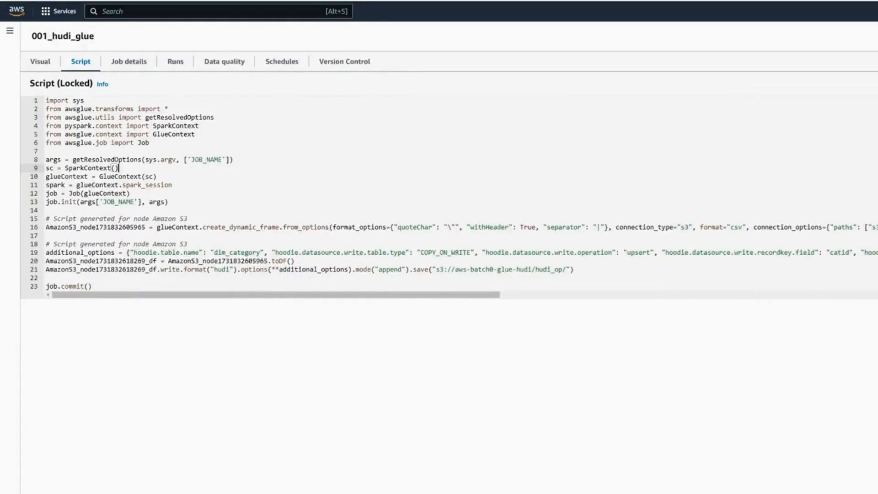
Step: Check the source file path in the S3 read statement of the job's generated script
drag(405, 295, 574, 307)
double_click(567, 226)
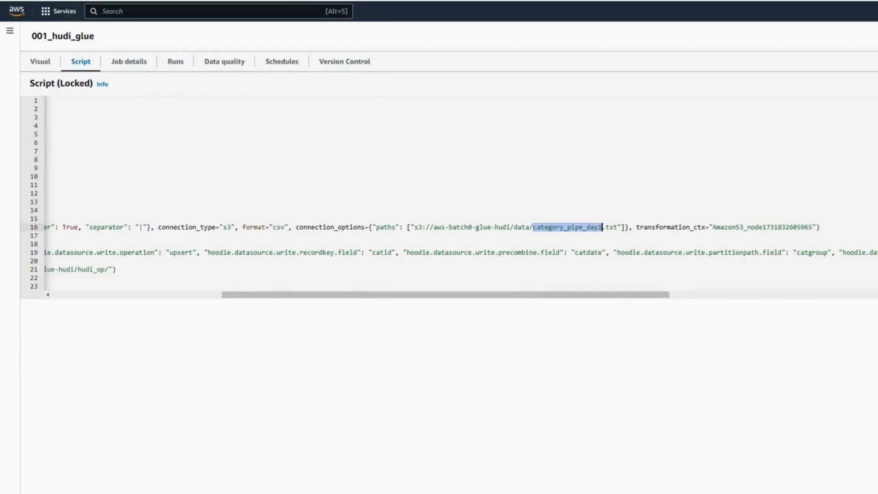
drag(580, 297, 265, 302)
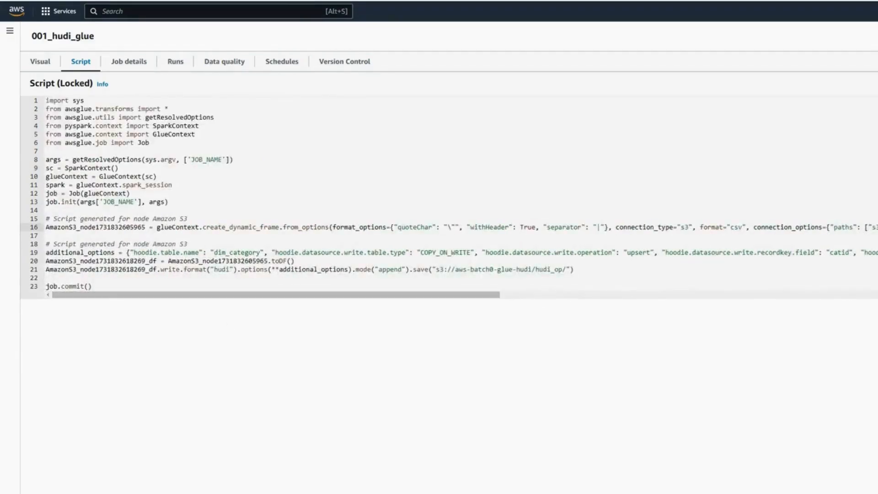
drag(267, 297, 266, 300)
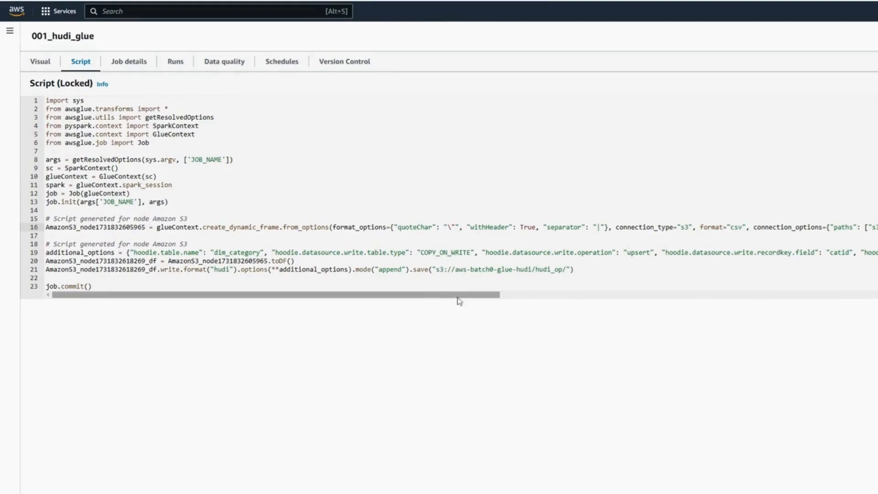
Step: Review the Hudi write and hive_sync settings in the script's additional_options, from table type through partition fields
drag(460, 300, 500, 300)
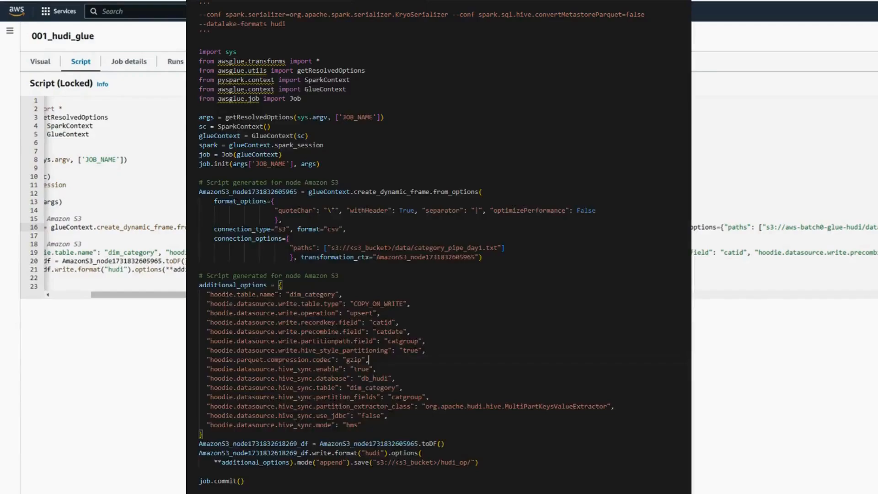
drag(435, 295, 558, 295)
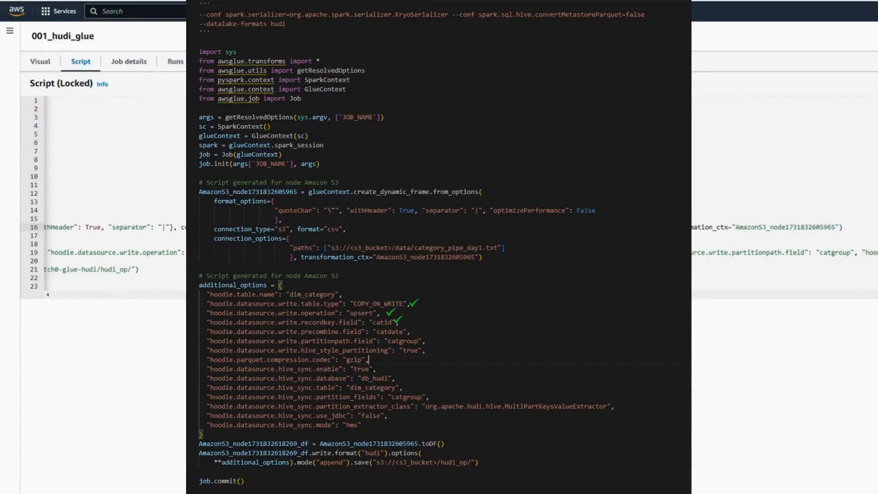
drag(558, 295, 600, 295)
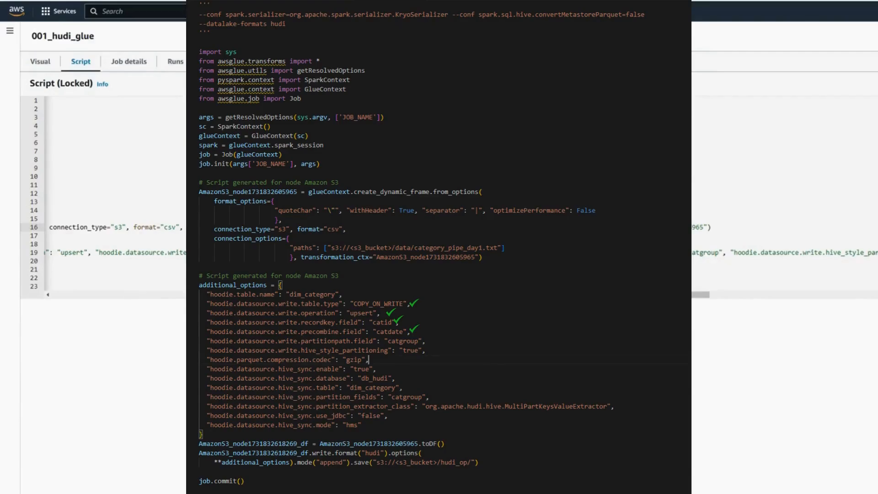
drag(687, 295, 763, 296)
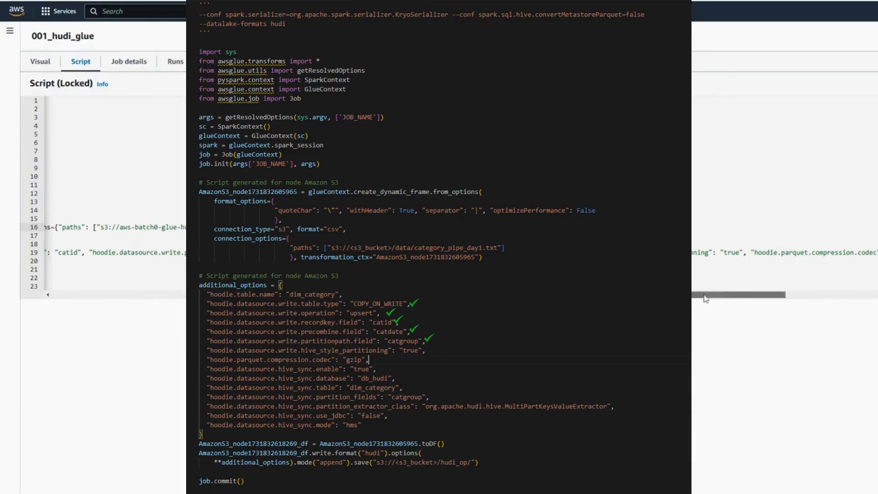
drag(695, 295, 755, 296)
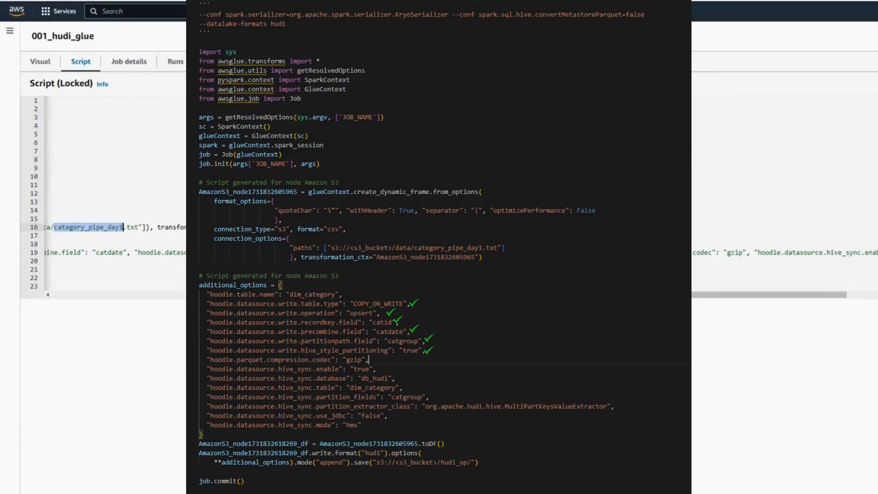
drag(770, 296, 871, 297)
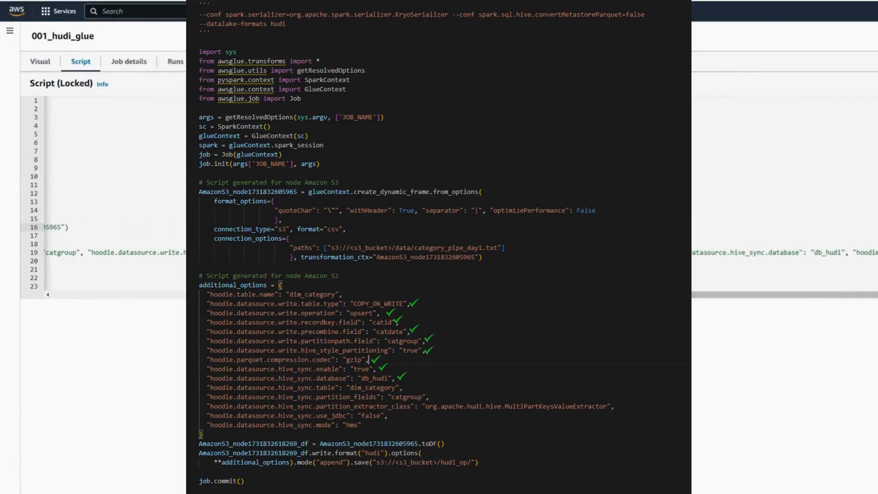
drag(759, 297, 866, 298)
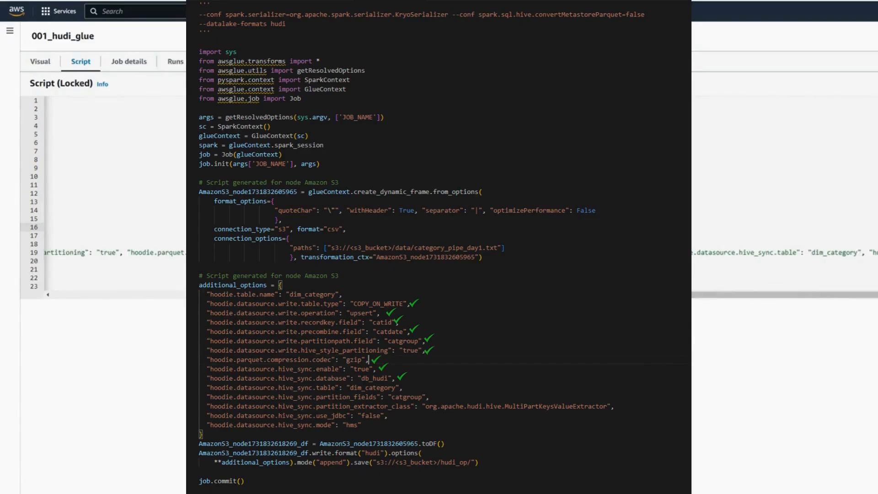
drag(750, 296, 284, 300)
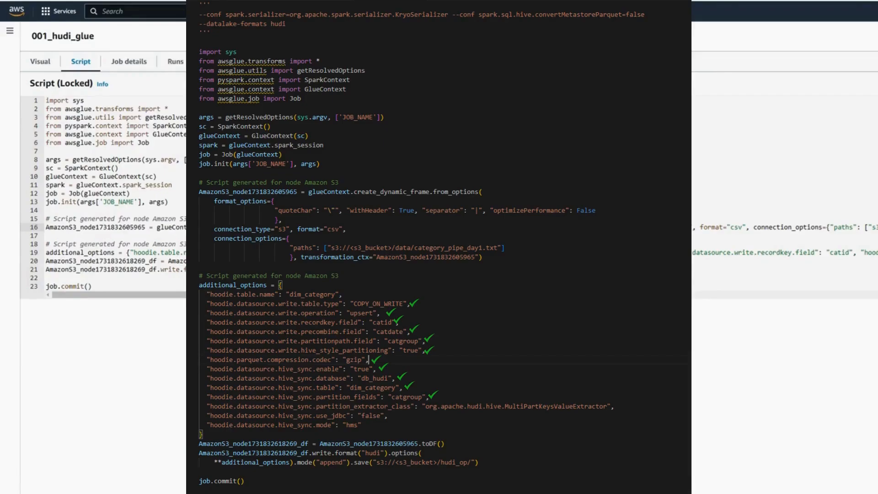
Step: Check the job's run status and open the dim_category table of the db_hudi database in the Data Catalog
click(128, 65)
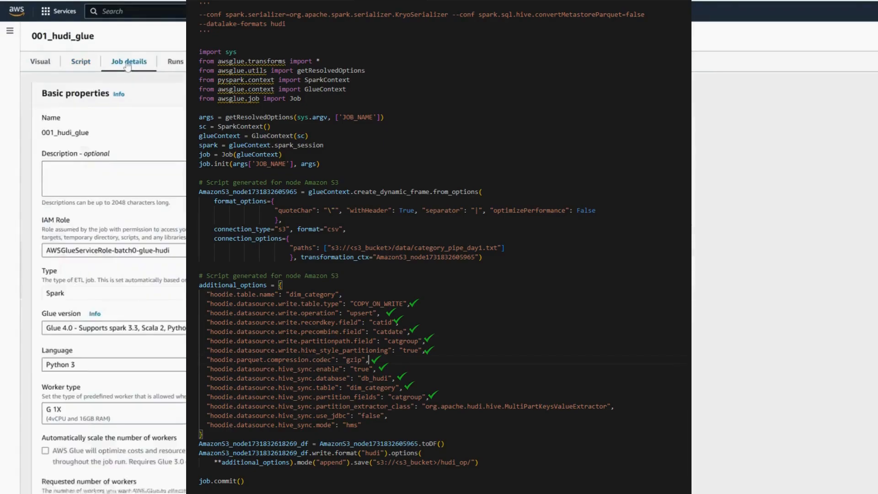
click(170, 68)
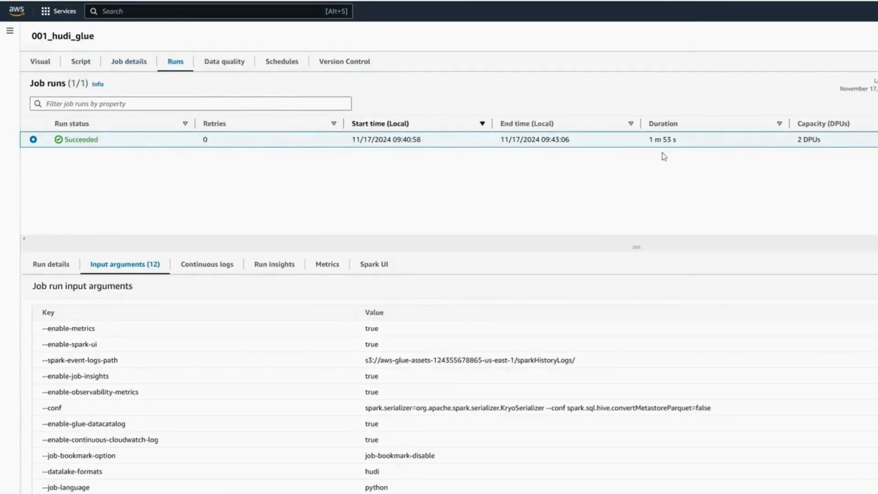
click(9, 31)
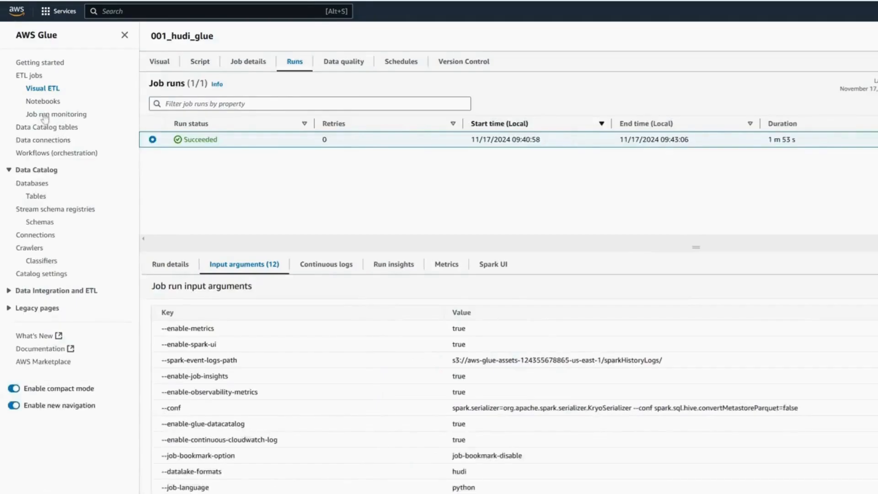
click(39, 185)
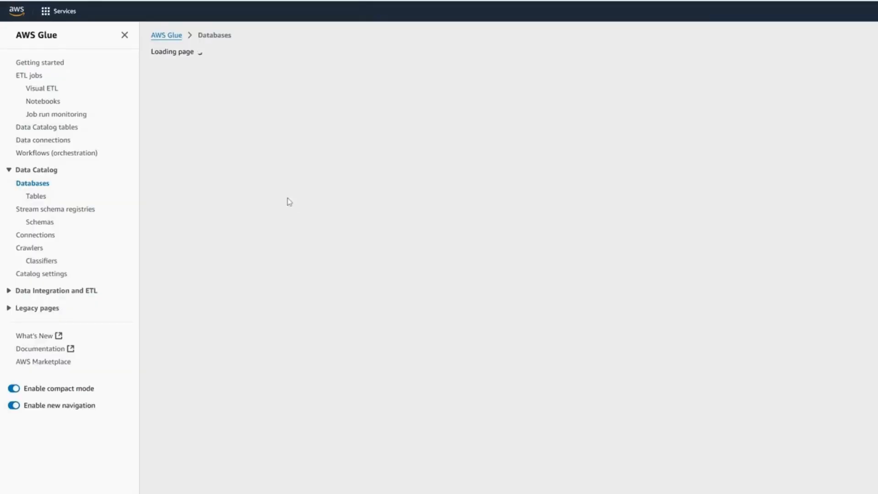
click(203, 141)
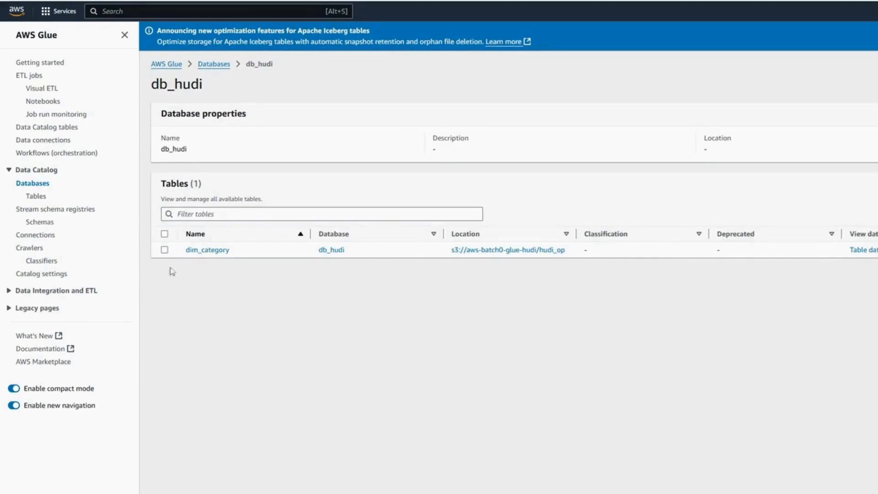
click(165, 250)
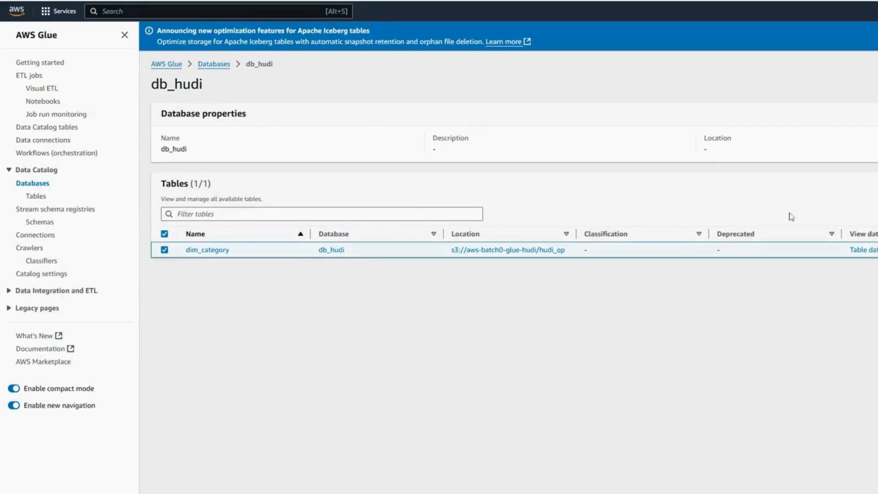
click(227, 250)
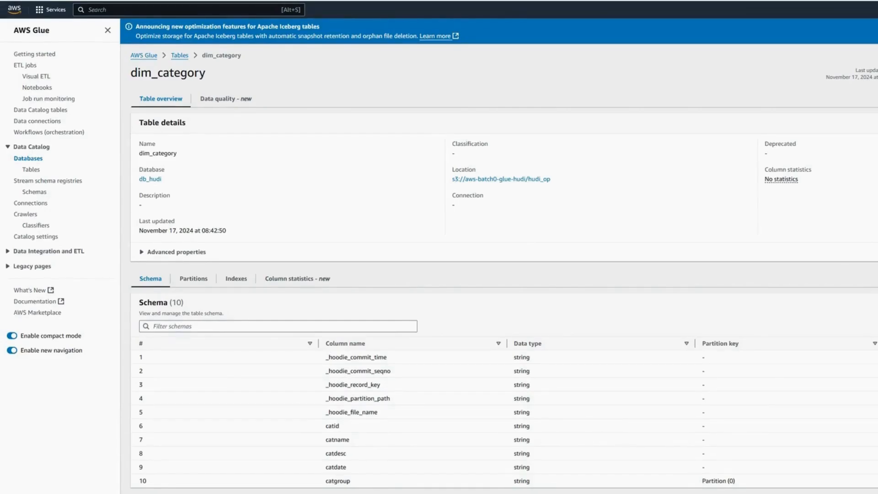
Step: Preview the dim_category table's data in Athena, accepting the notice about separate query charges
click(837, 58)
click(813, 100)
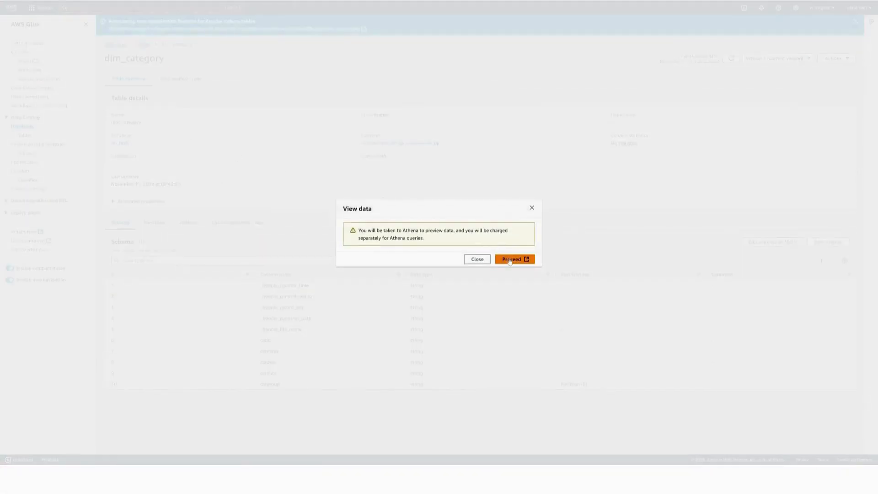
click(510, 259)
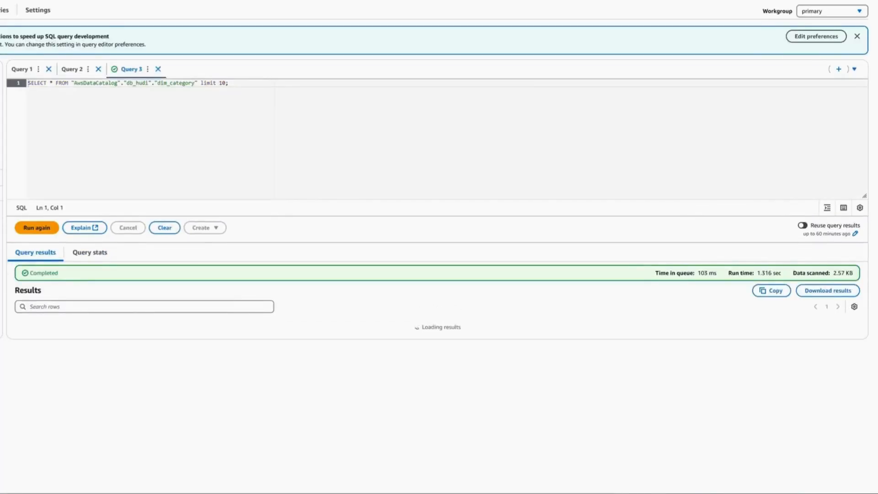
Step: Remove the row limit from the dim_category query, rerun it and inspect the returned rows and Hudi metadata columns
drag(228, 83, 201, 83)
text(;)
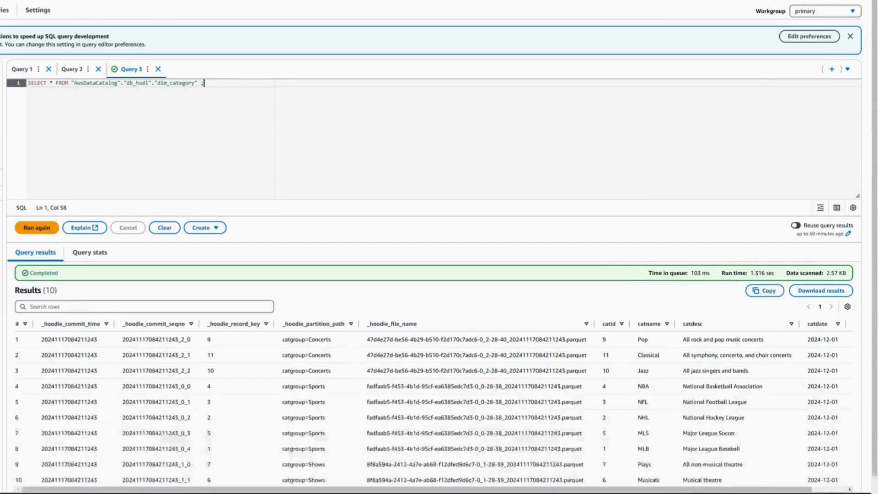
key(ctrl+Return)
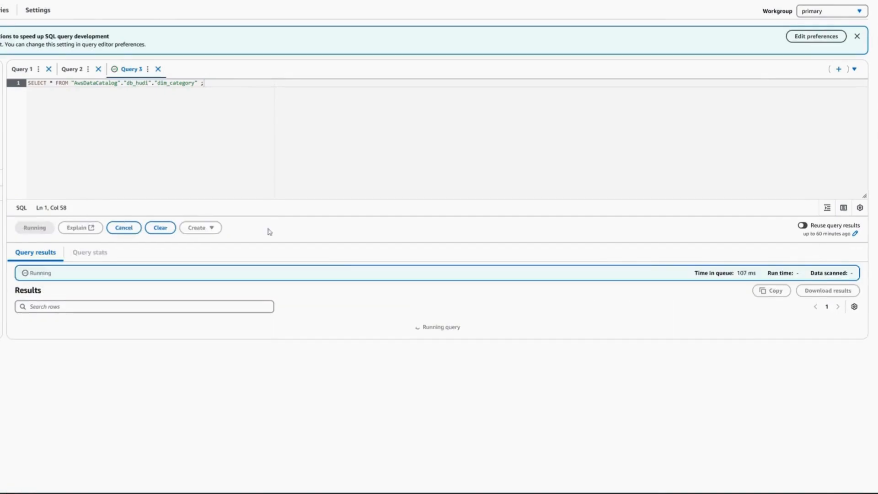
scroll(617, 306, down, 1)
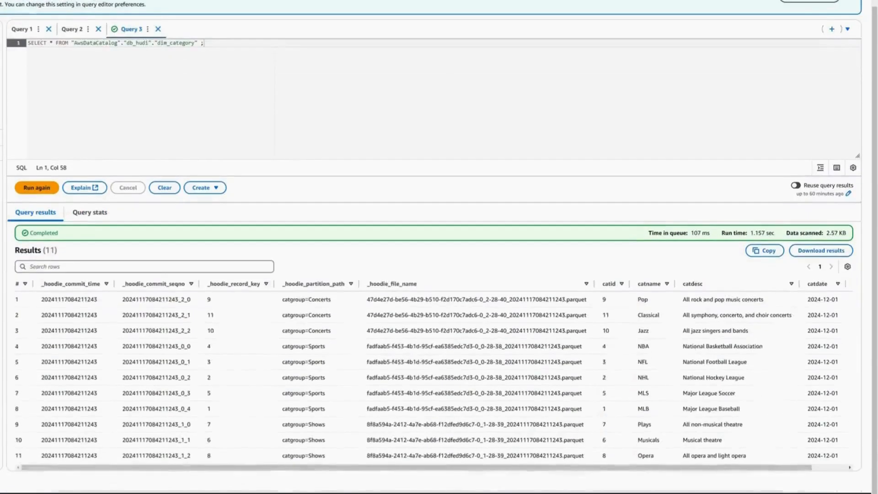
drag(747, 468, 713, 469)
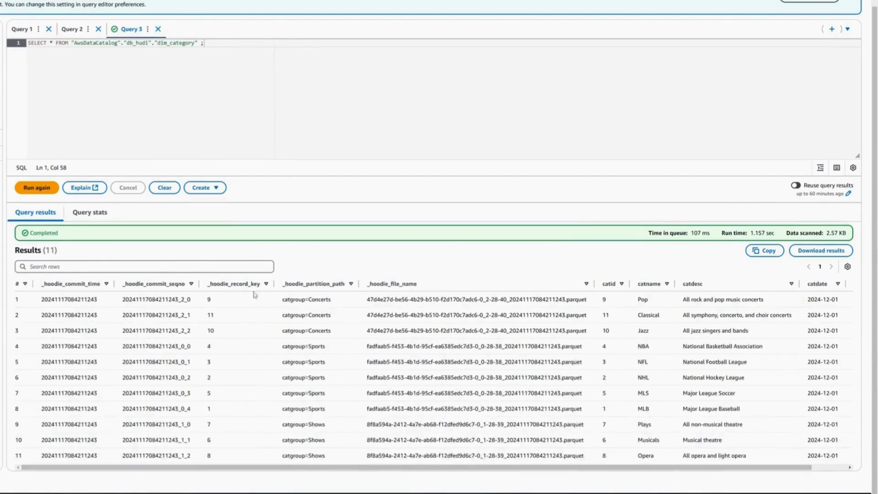
drag(536, 468, 572, 469)
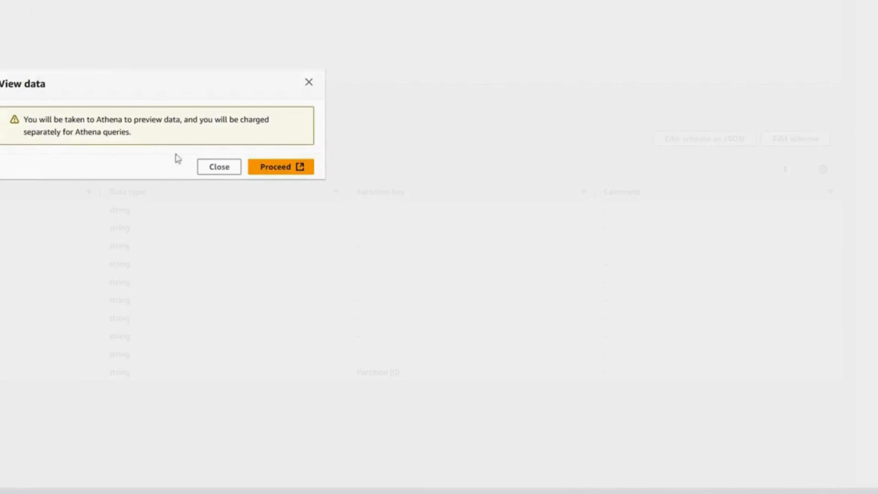
Step: Dismiss the data preview notice, open the 001_hudi_glue job's script and unlock it for editing in script-only mode
click(217, 167)
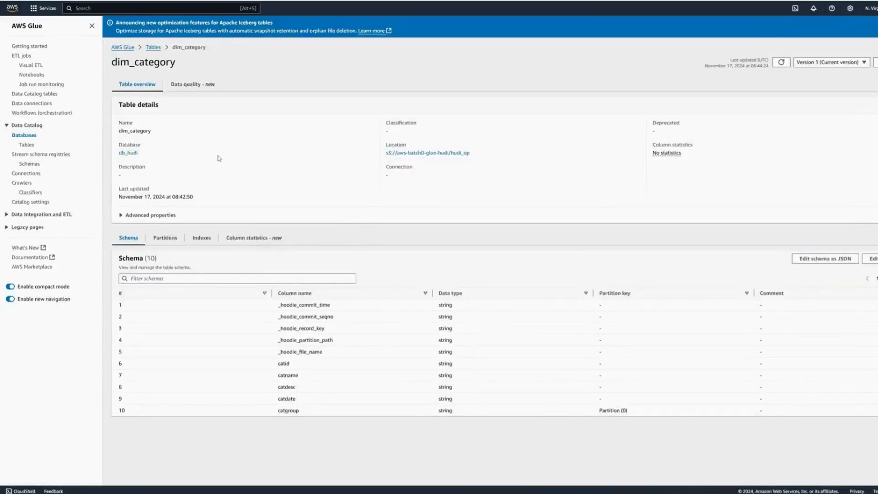
click(32, 65)
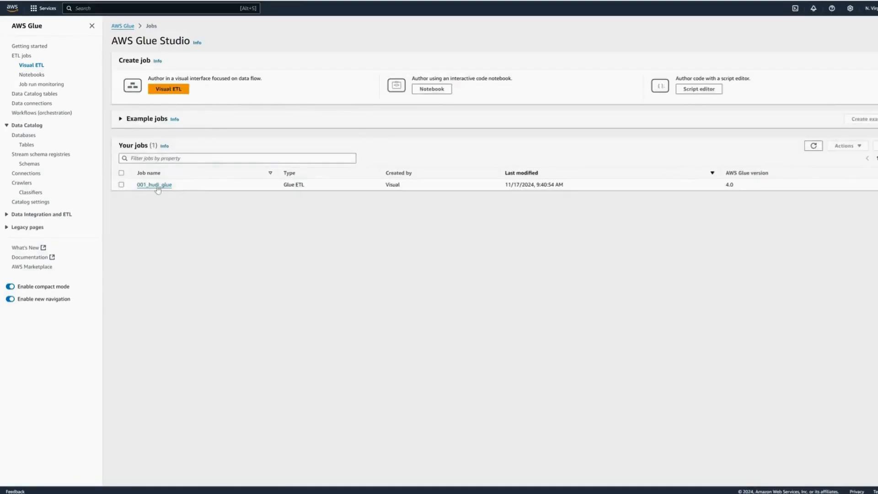
click(157, 185)
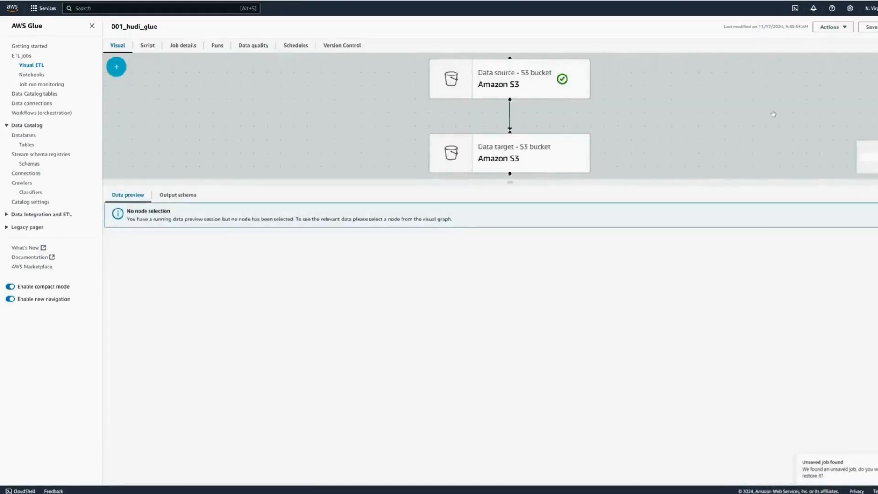
click(155, 48)
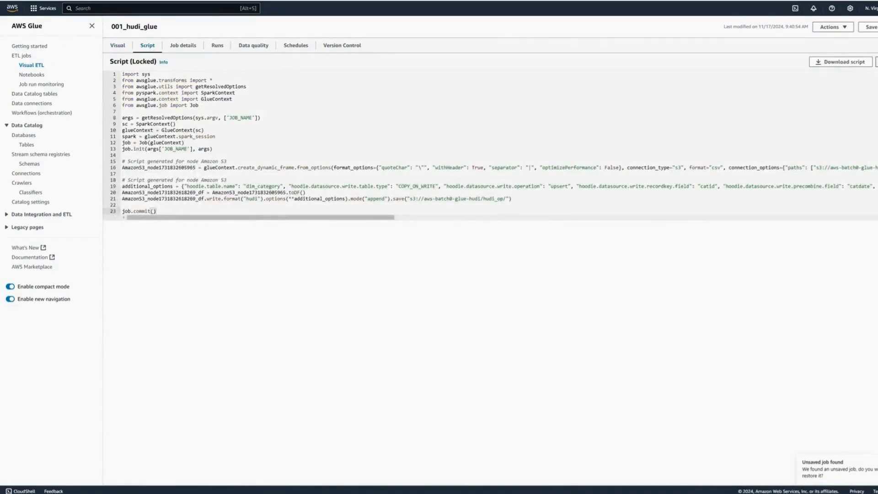
click(876, 62)
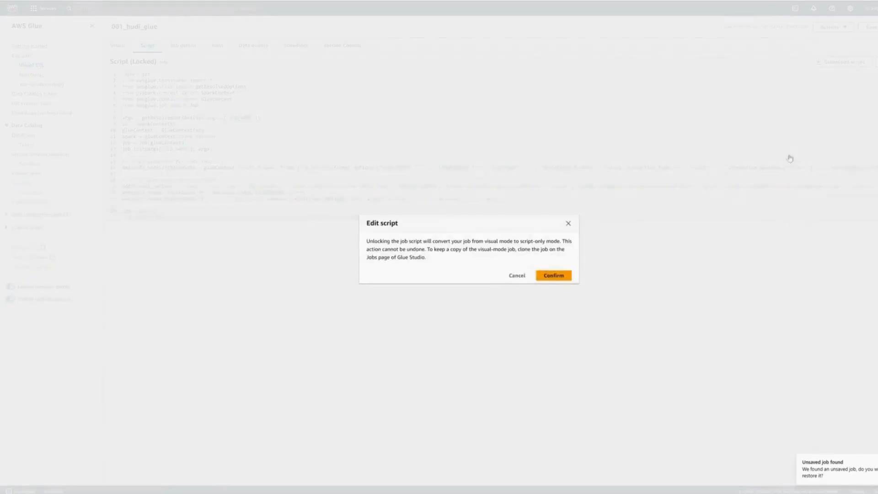
click(554, 275)
Step: Examine the source dynamic frame and DataFrame variable names in the script's read, toDF and Hudi write lines
click(200, 184)
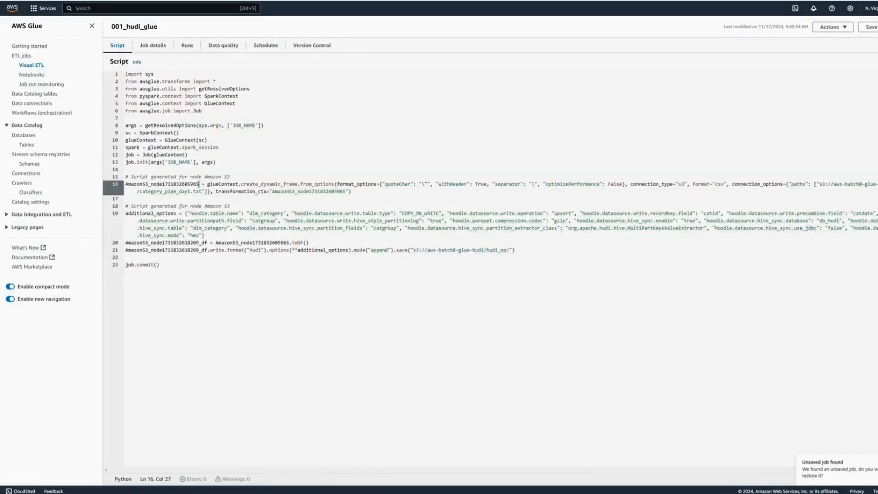
key(shift+Home)
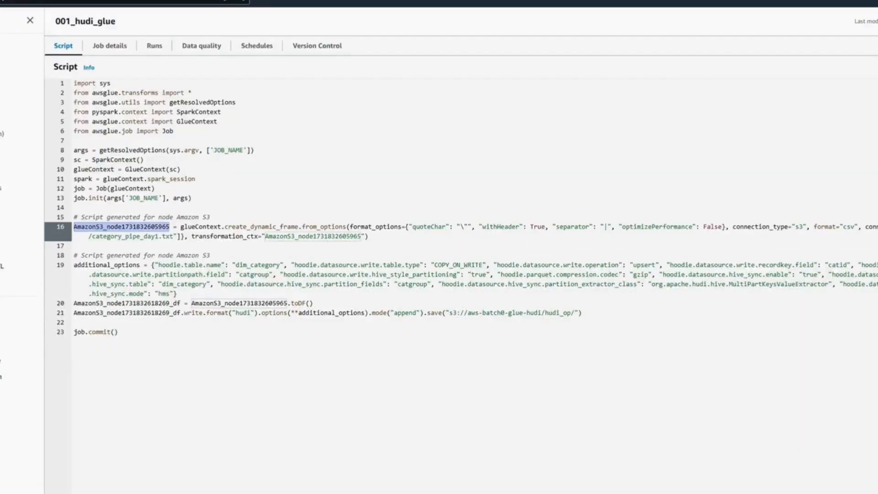
double_click(131, 304)
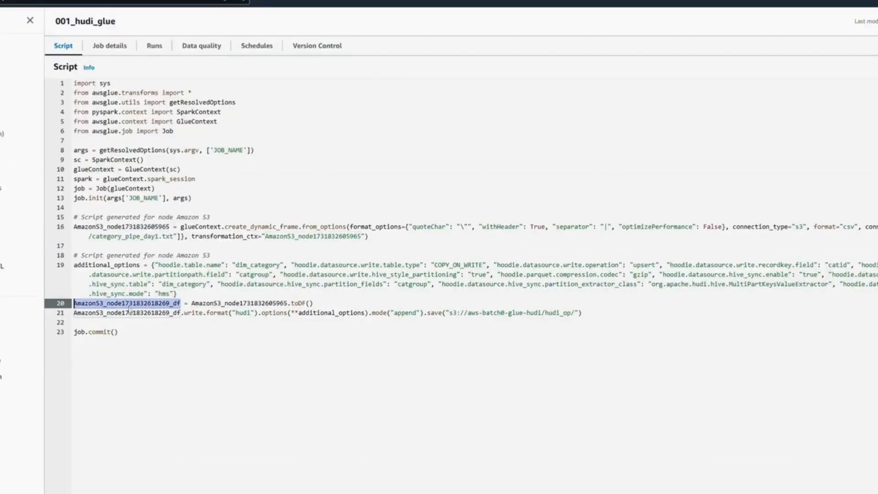
double_click(130, 313)
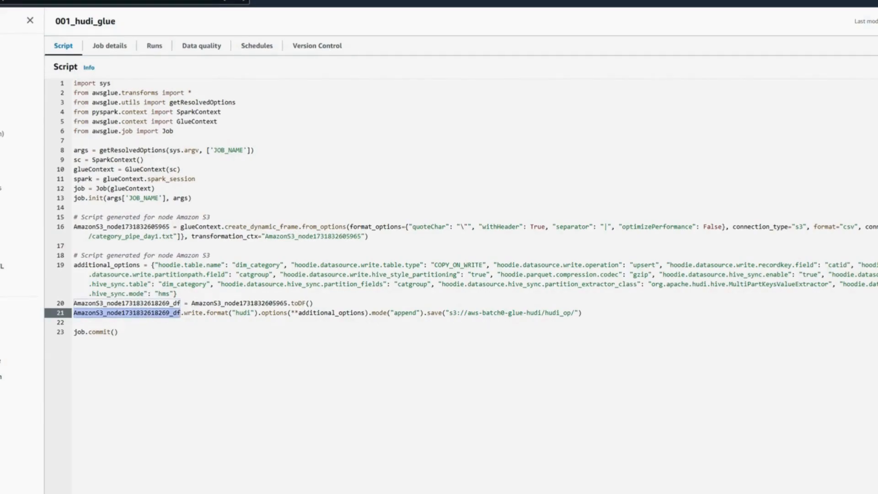
double_click(104, 227)
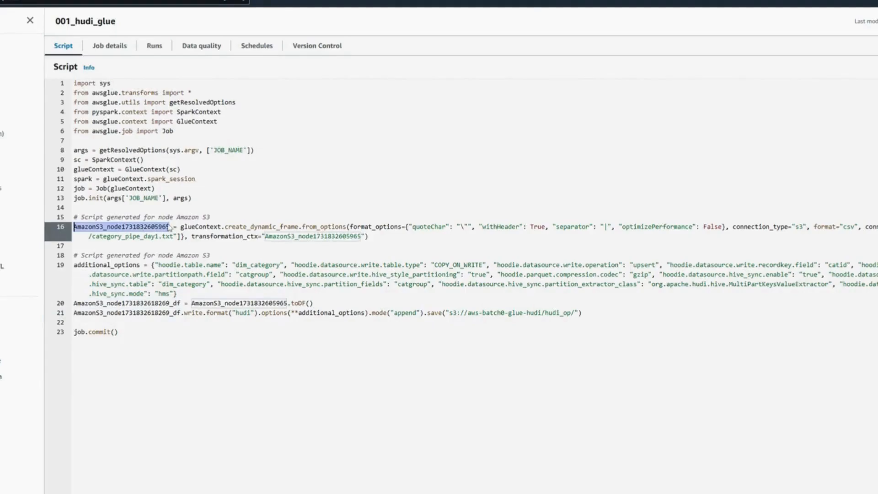
click(136, 227)
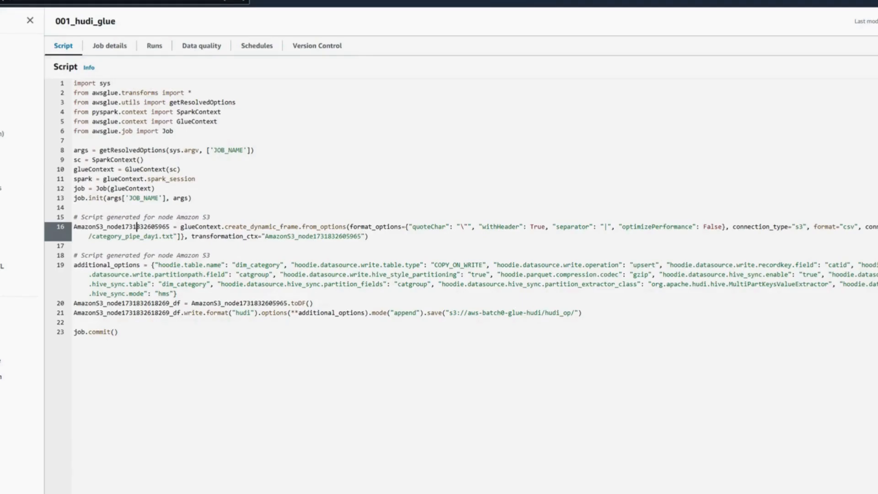
Step: Change the source file in the script's S3 path to category_pipe_day2.txt and save the job
click(155, 236)
key(Delete)
text(2)
key(ctrl+s)
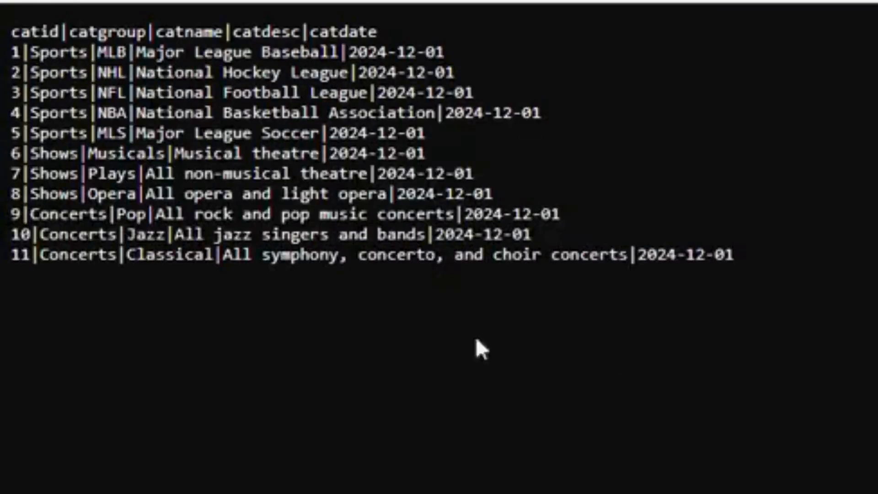
Step: Compare the day 1 and day 2 category files, examining the changed record for catid 5 and the new records 12 and 13
drag(736, 256, 10, 52)
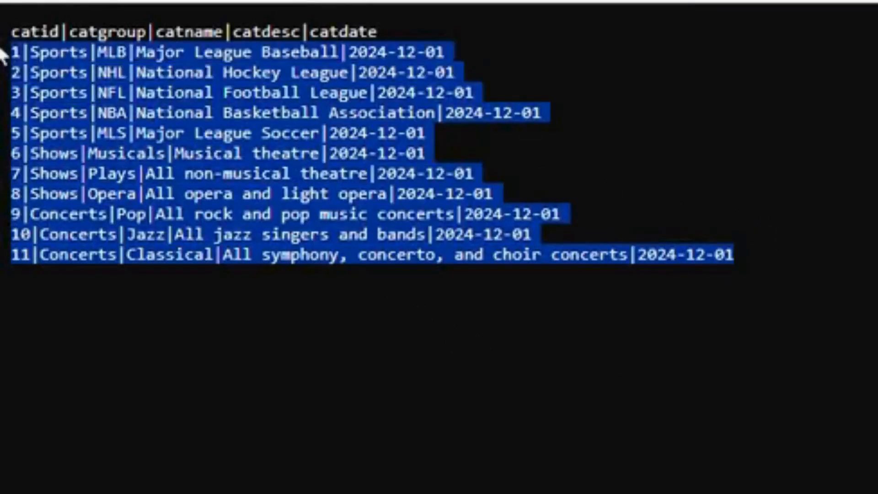
click(789, 242)
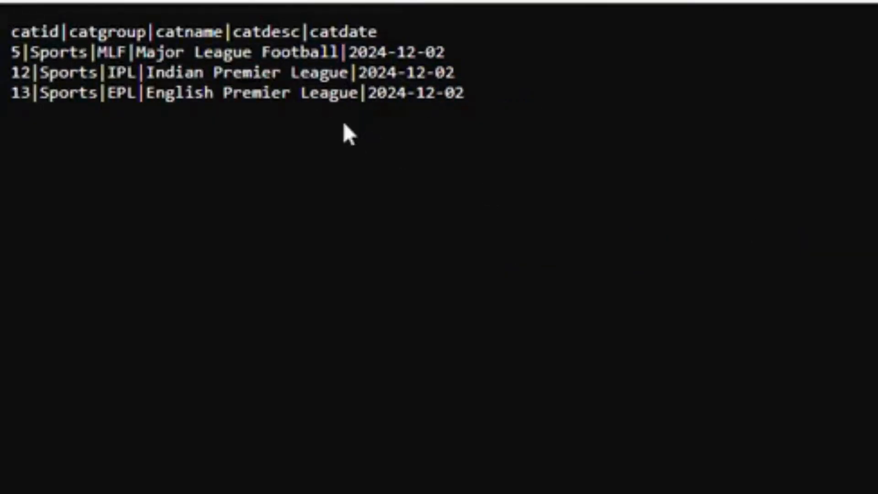
drag(446, 93, 11, 72)
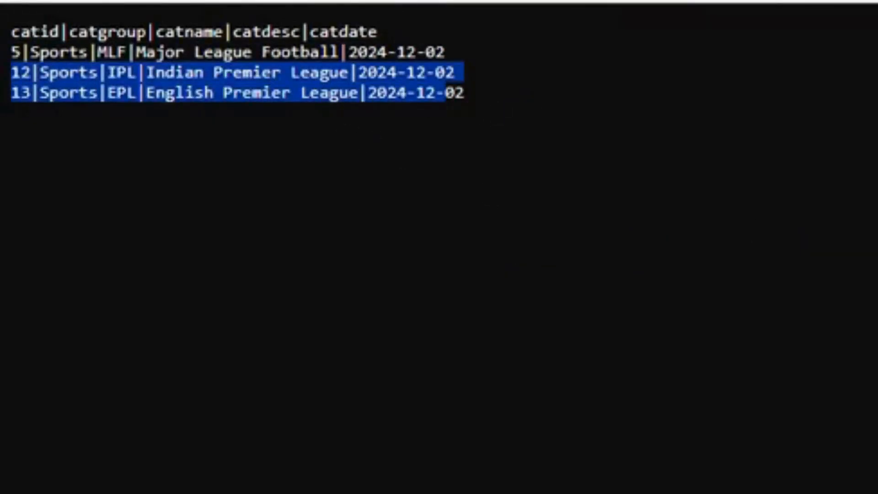
click(537, 116)
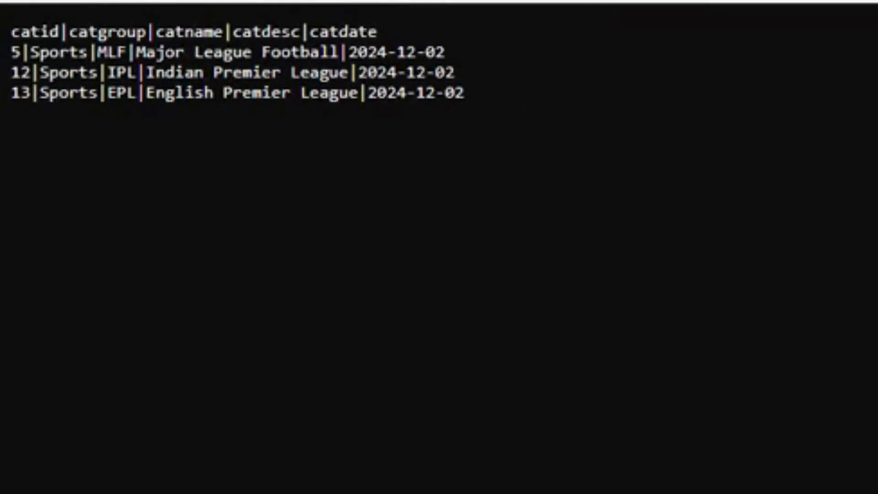
drag(59, 52, 339, 51)
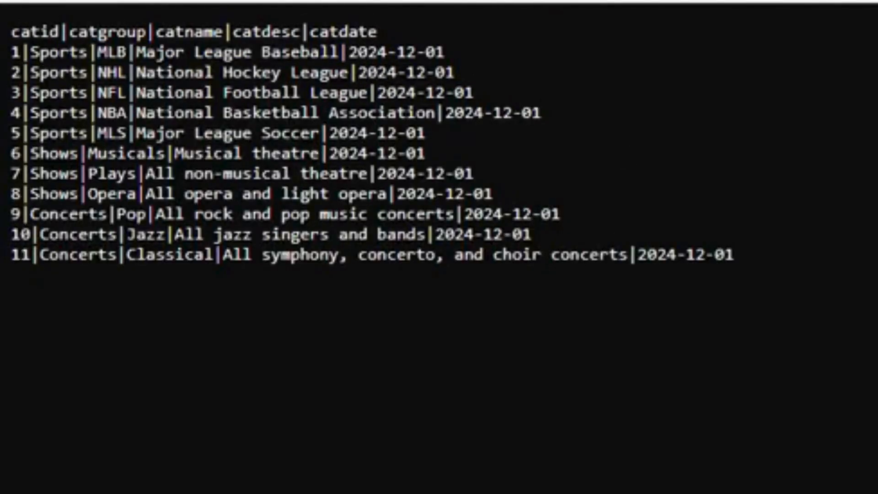
drag(137, 133, 311, 133)
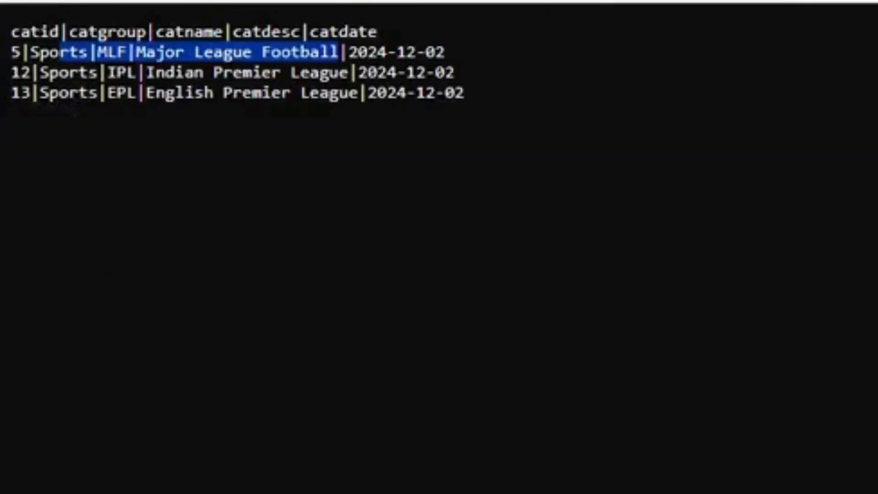
click(338, 53)
drag(137, 53, 338, 53)
drag(465, 94, 10, 73)
click(11, 73)
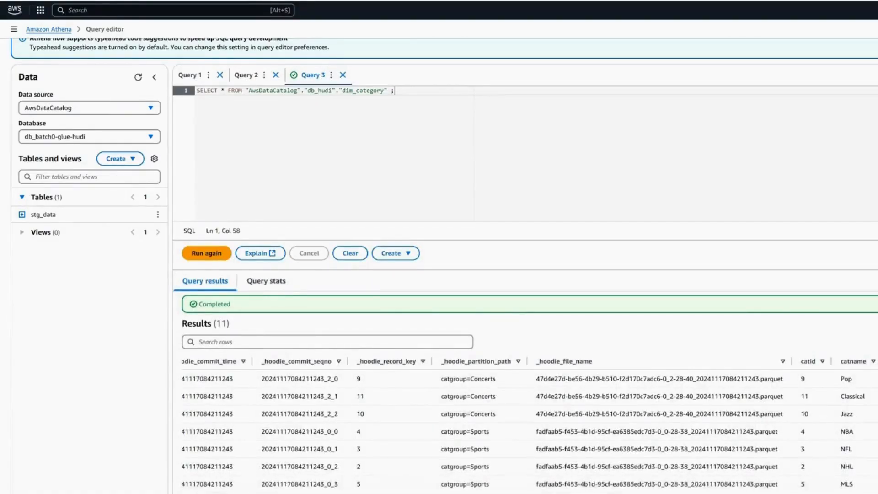
Step: Check the row count of the dim_category query in Athena and select db_hudi as the database
double_click(221, 323)
click(137, 138)
click(41, 181)
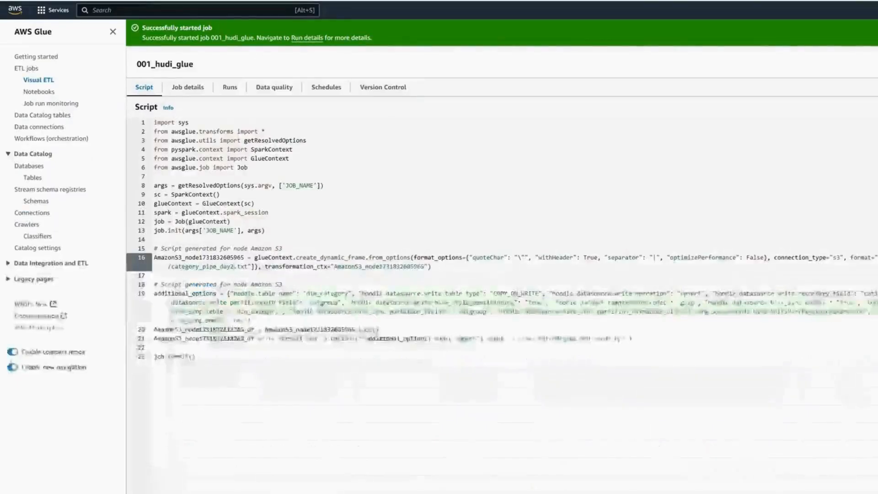
Step: Refresh the run status of the 001_hudi_glue job in AWS Glue and view the latest run's continuous logs
click(187, 87)
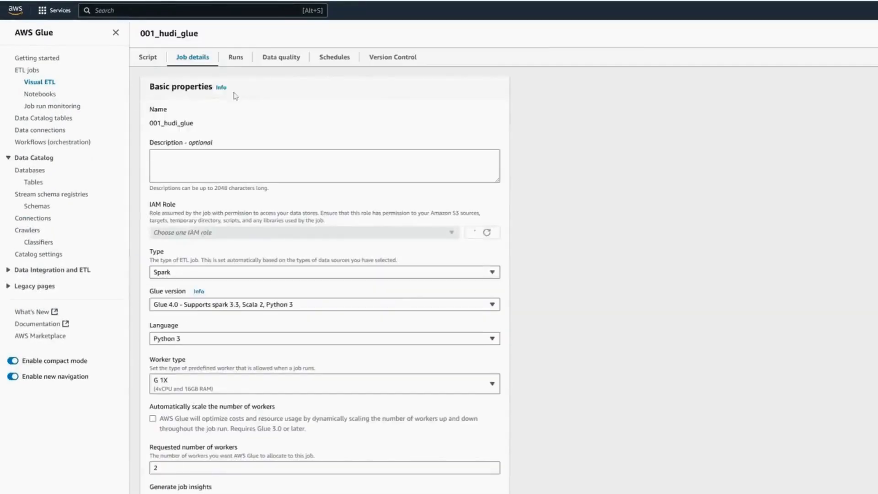
click(235, 57)
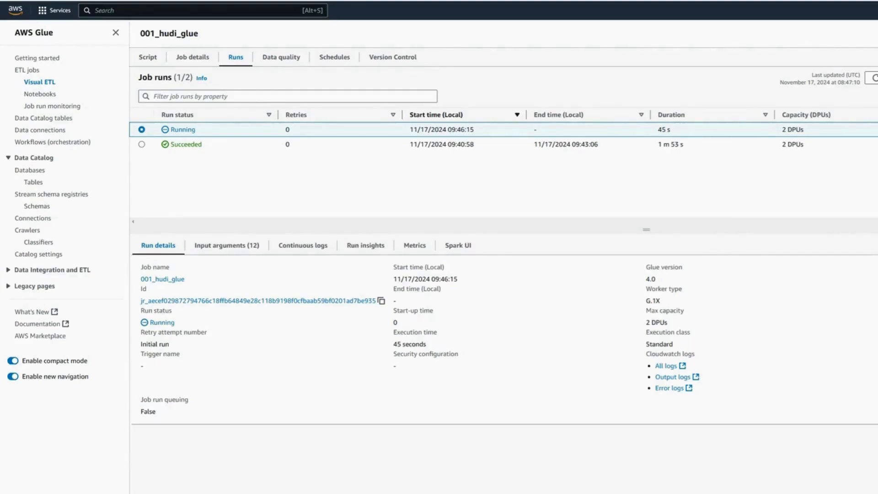
click(871, 77)
click(313, 247)
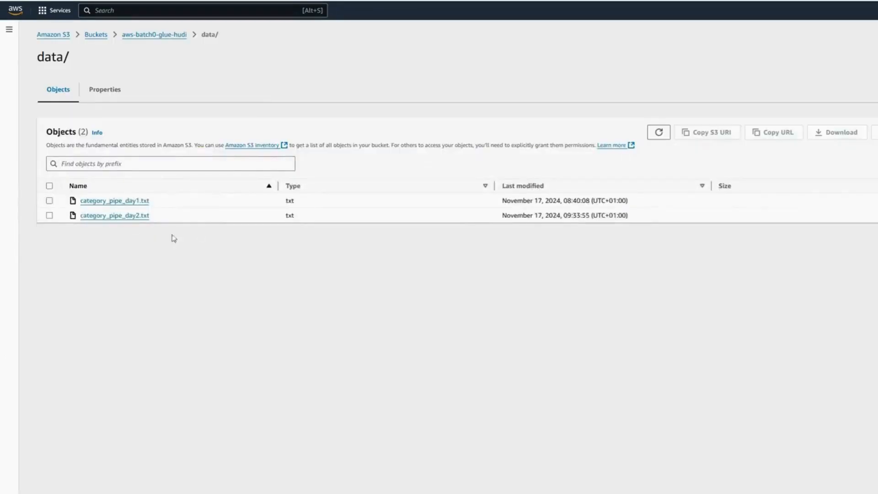
Step: Inspect the parquet files in the catgroup=Sports partition of hudi_op in the aws-batch0-glue-hudi S3 bucket
click(161, 34)
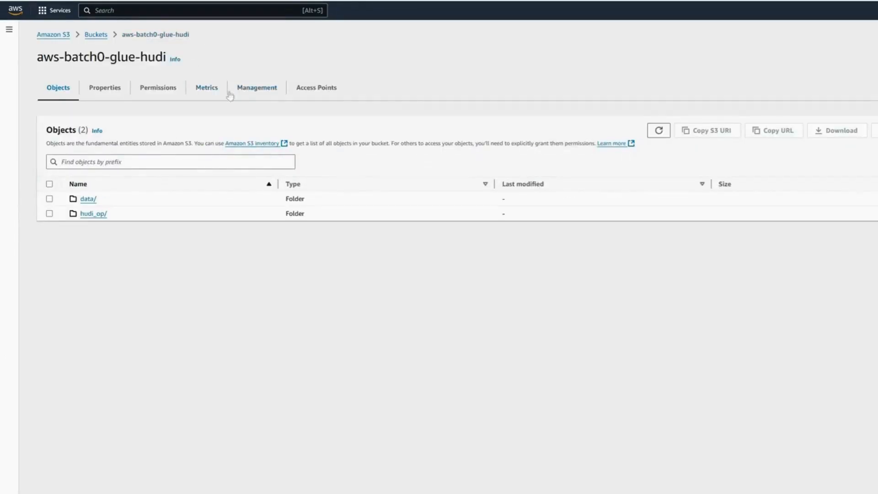
click(86, 213)
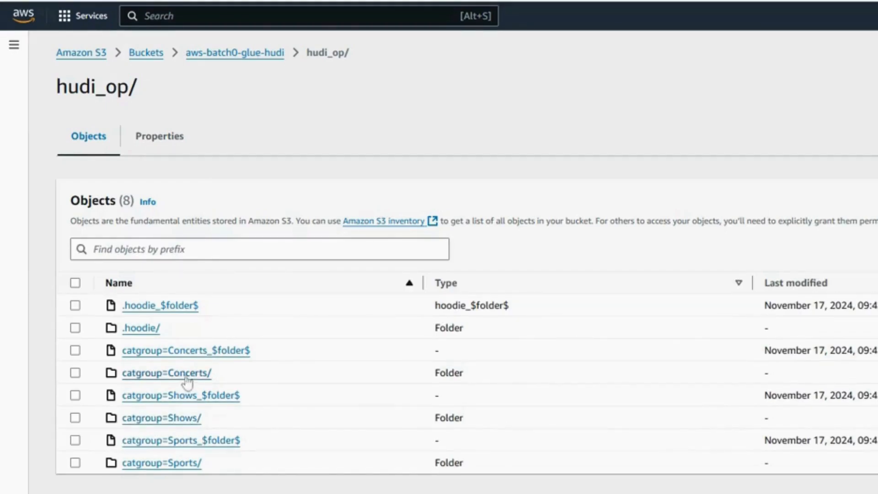
click(182, 464)
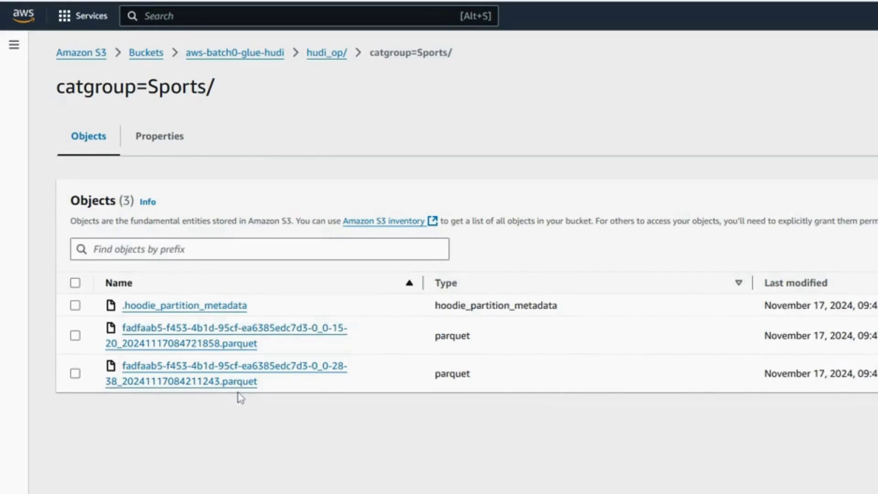
click(325, 54)
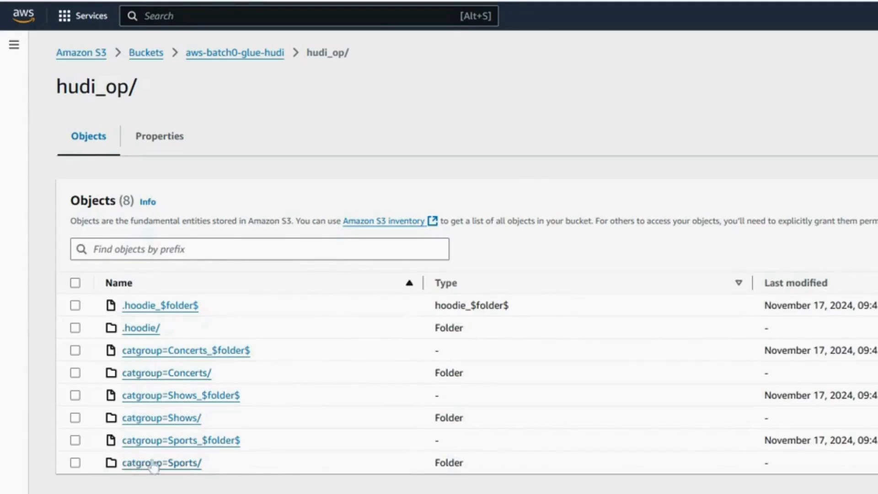
click(190, 466)
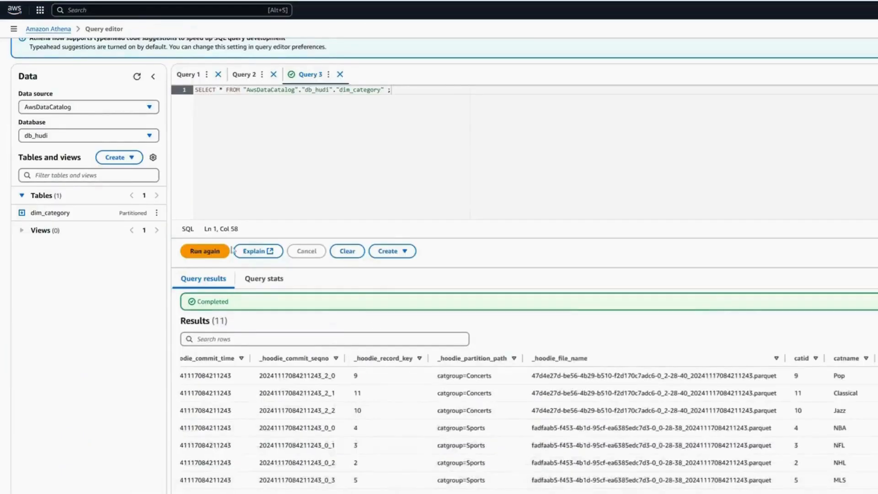
Step: Rerun the dim_category query in Athena and sort the returned rows by catdate in ascending order
click(202, 250)
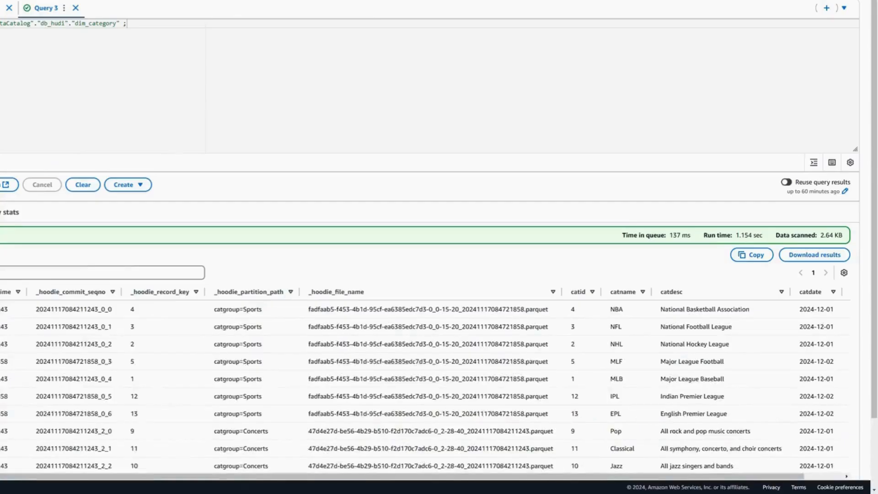
scroll(462, 325, down, 3)
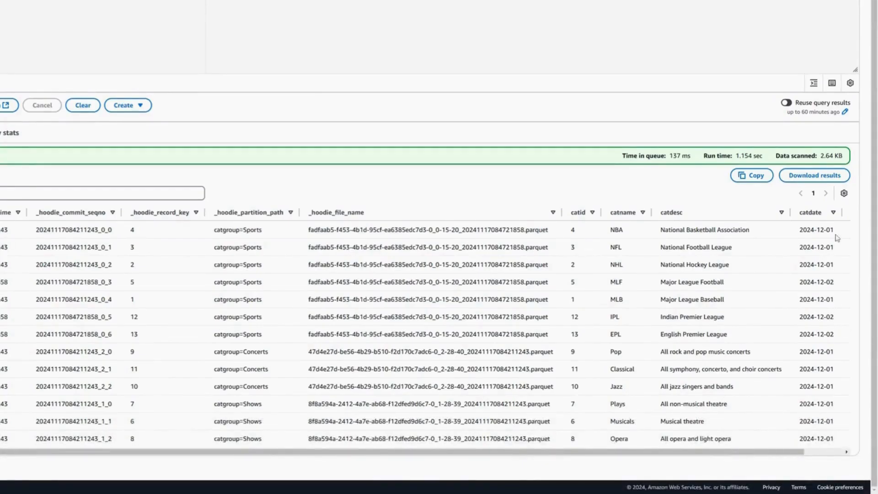
click(833, 212)
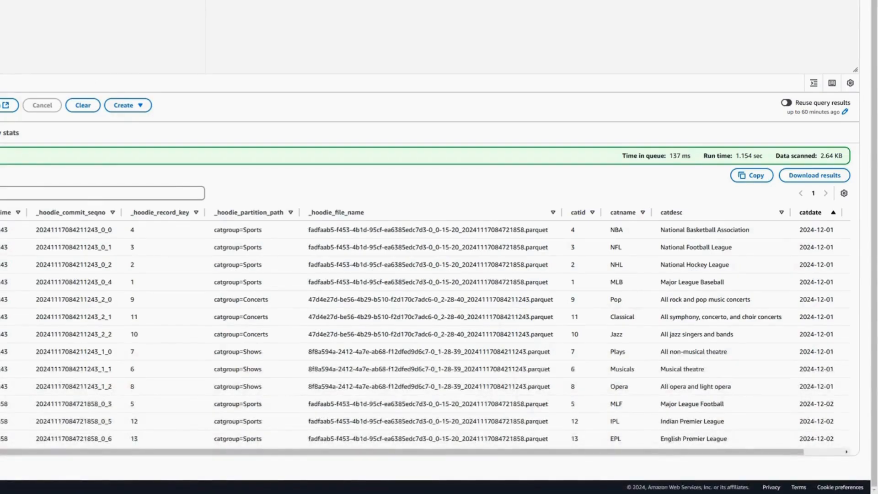
scroll(430, 275, up, 3)
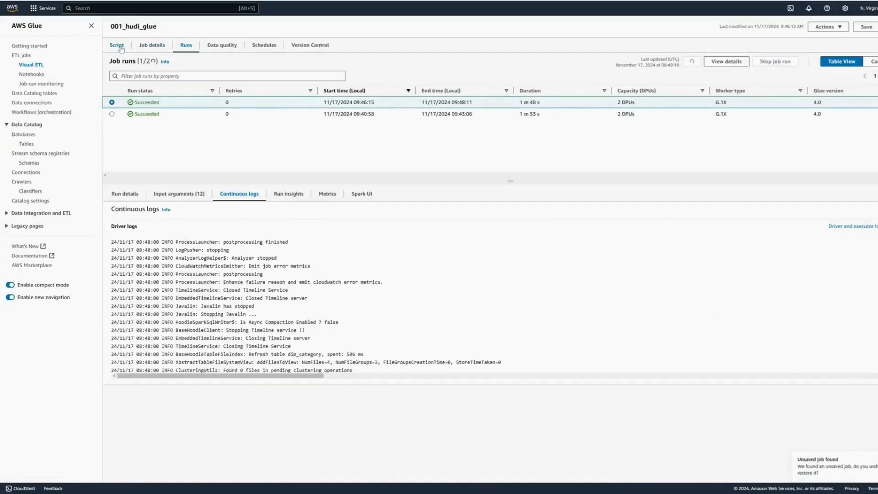
Step: Review the Glue job's script and job details, plus the latest run's details and input arguments
click(116, 46)
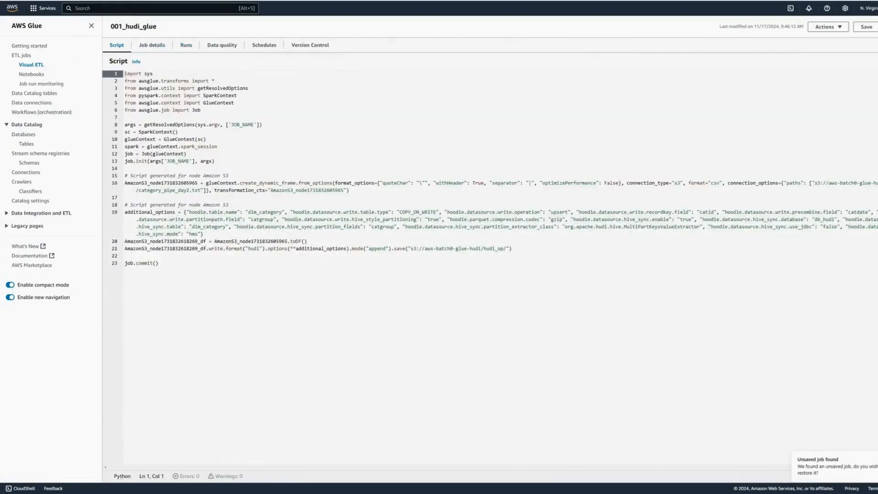
double_click(147, 183)
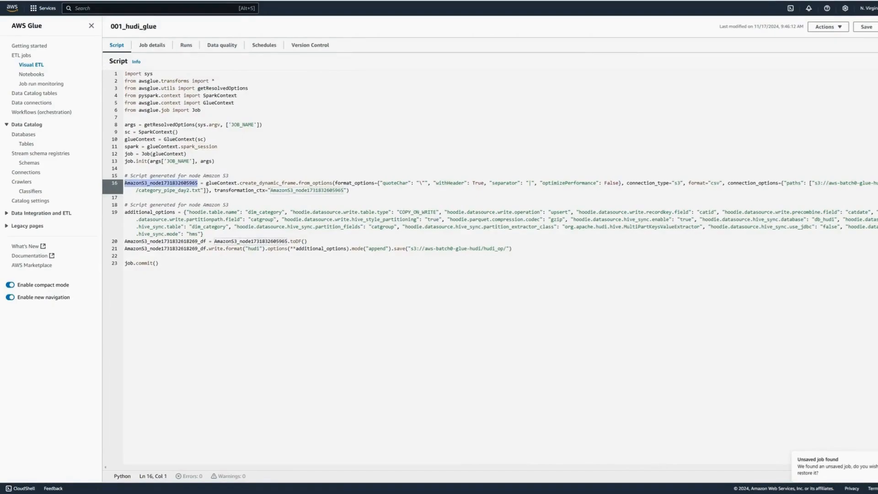
click(157, 48)
click(186, 46)
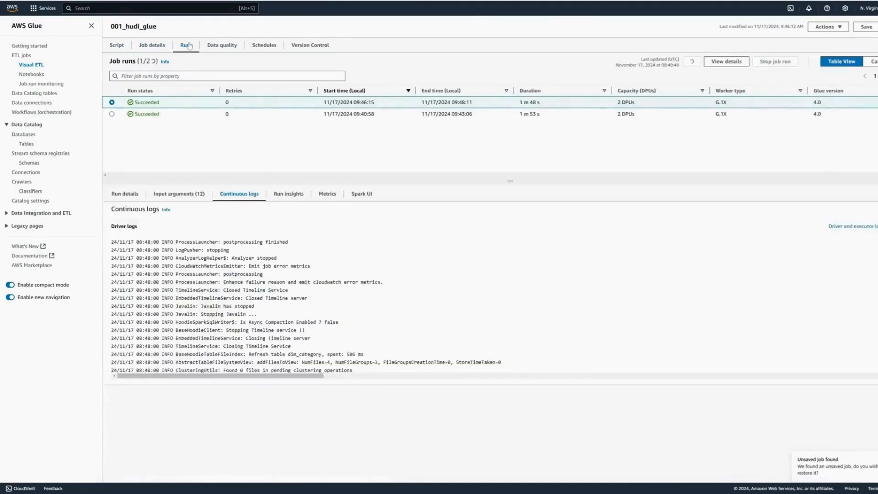
click(123, 196)
click(187, 196)
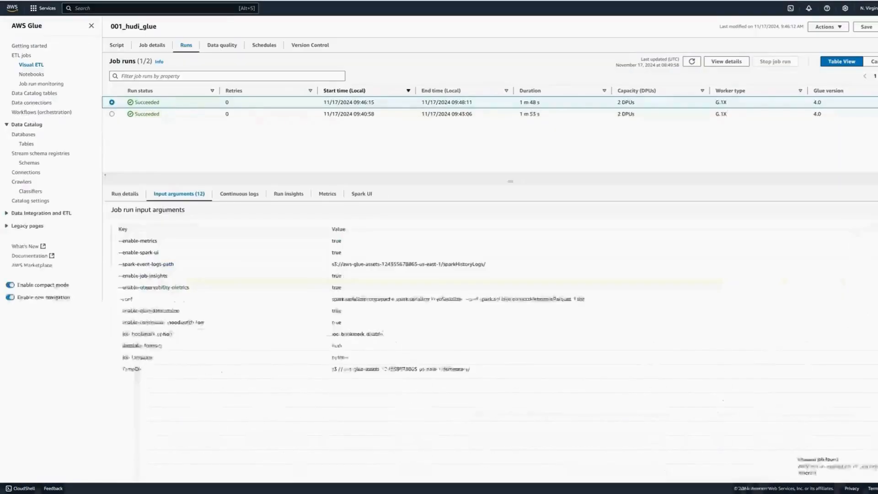
Step: Open the db_hudi database from the Data Catalog's database list
click(27, 136)
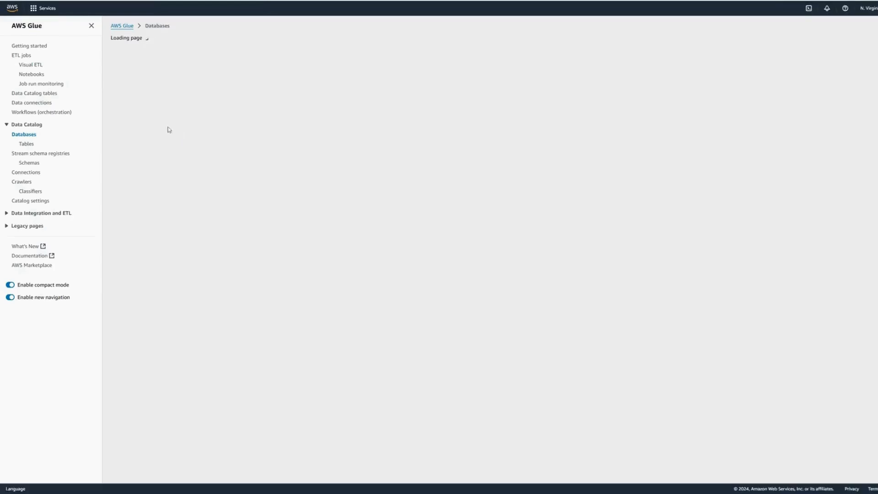
click(155, 103)
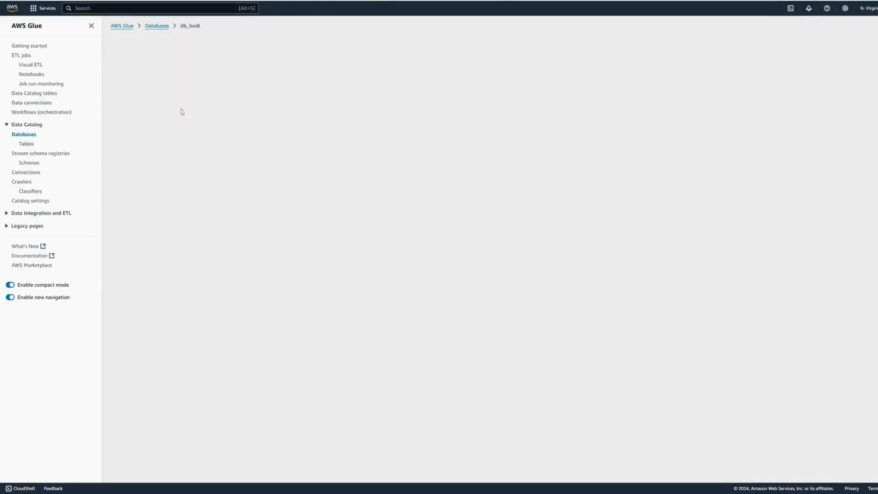